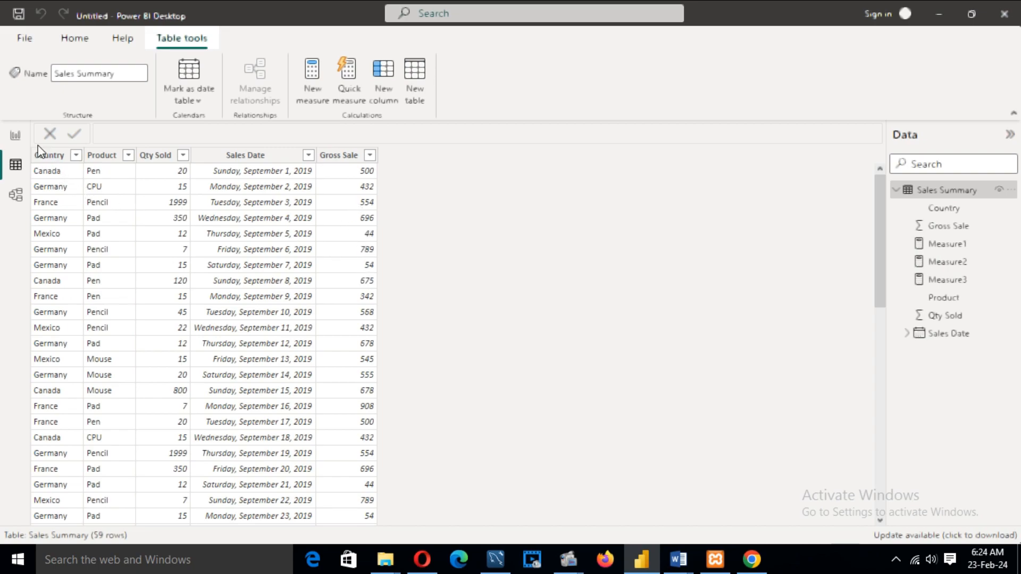
Open the Measure1 formula on report Page 2 and examine its CALCULATE, SUM and DATESBETWEEN parts and the Sales Date column reference
{"action": "left_click", "coordinate": [16, 136]}
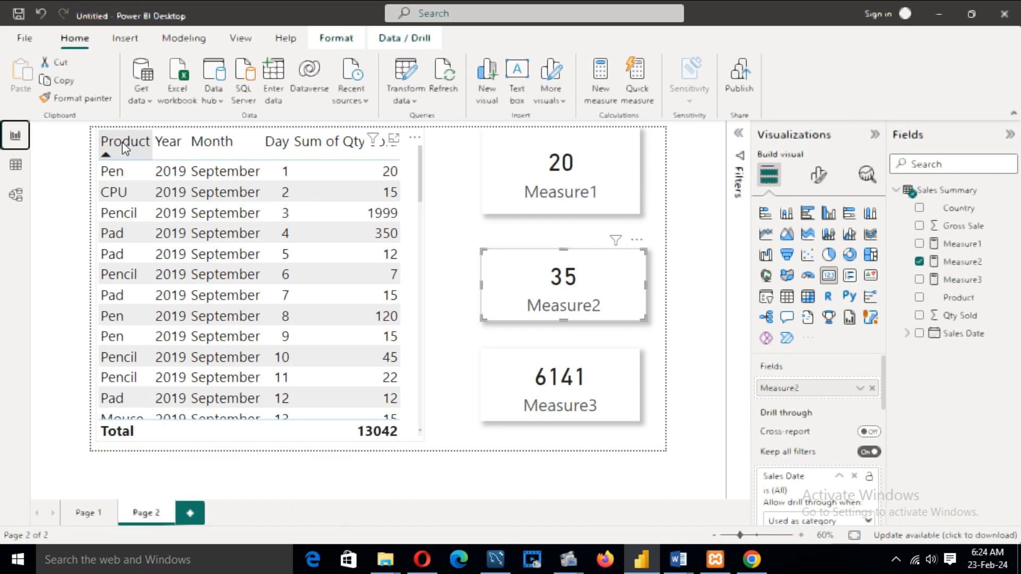
{"action": "left_click", "coordinate": [176, 154]}
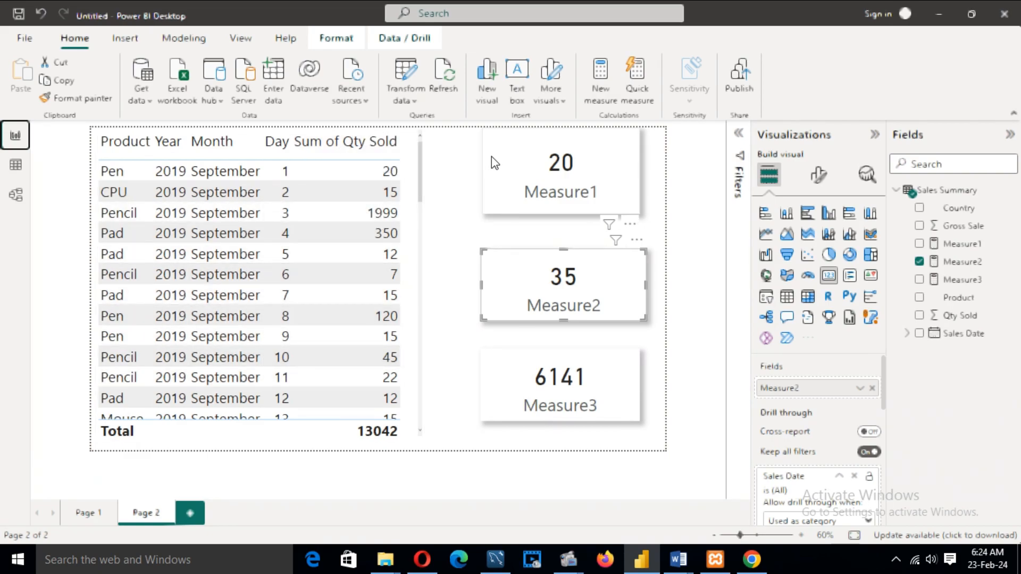
{"action": "left_click", "coordinate": [515, 171]}
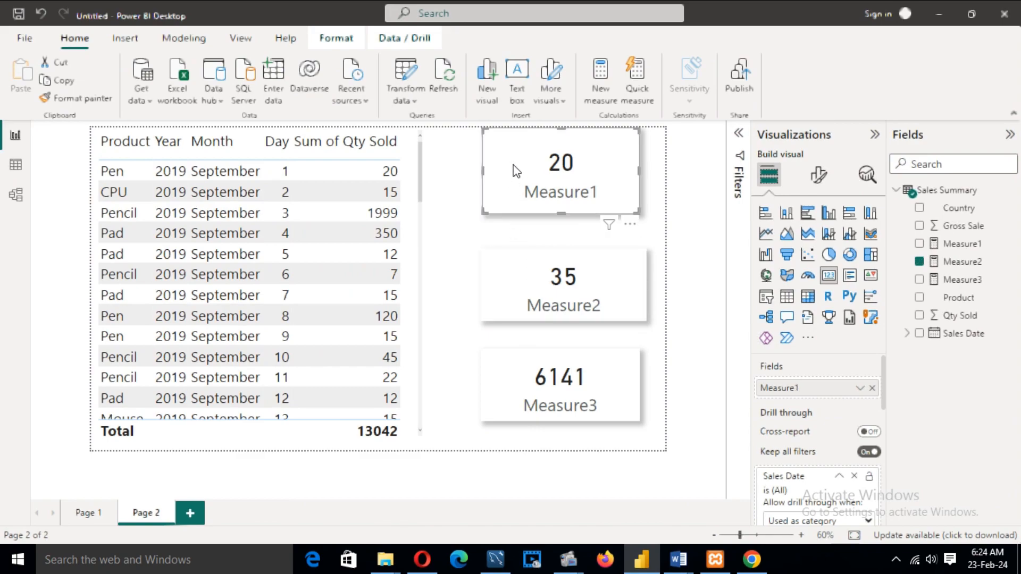
{"action": "left_click", "coordinate": [957, 243]}
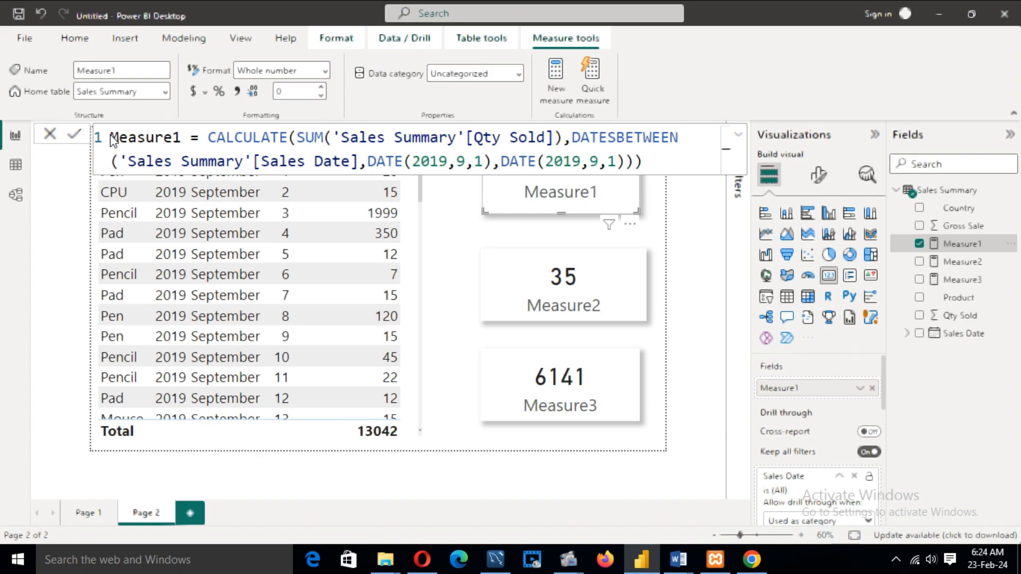
{"action": "left_click_drag", "start_coordinate": [110, 139], "coordinate": [288, 138]}
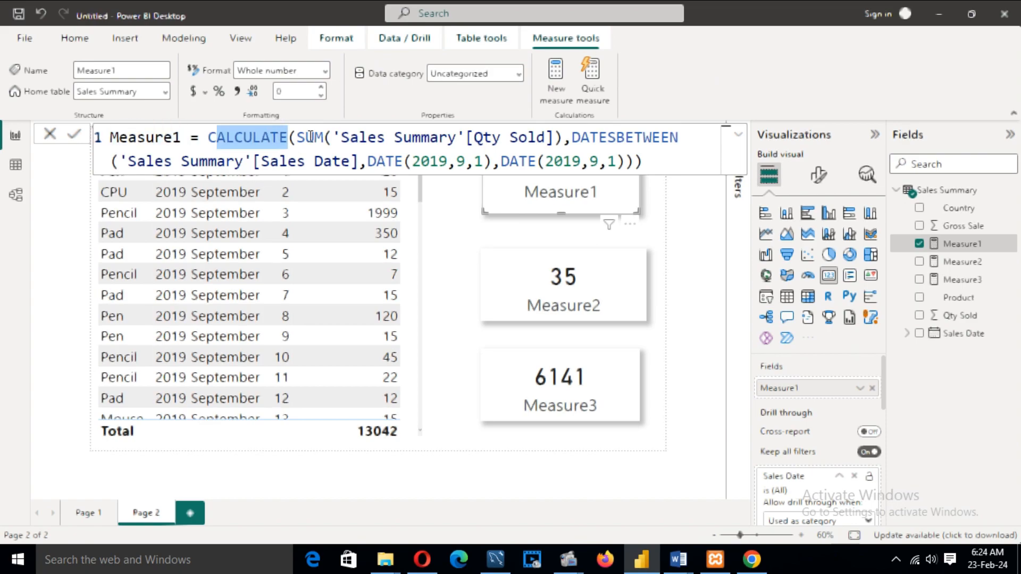
{"action": "double_click", "coordinate": [303, 137]}
{"action": "left_click_drag", "start_coordinate": [358, 138], "coordinate": [571, 140]}
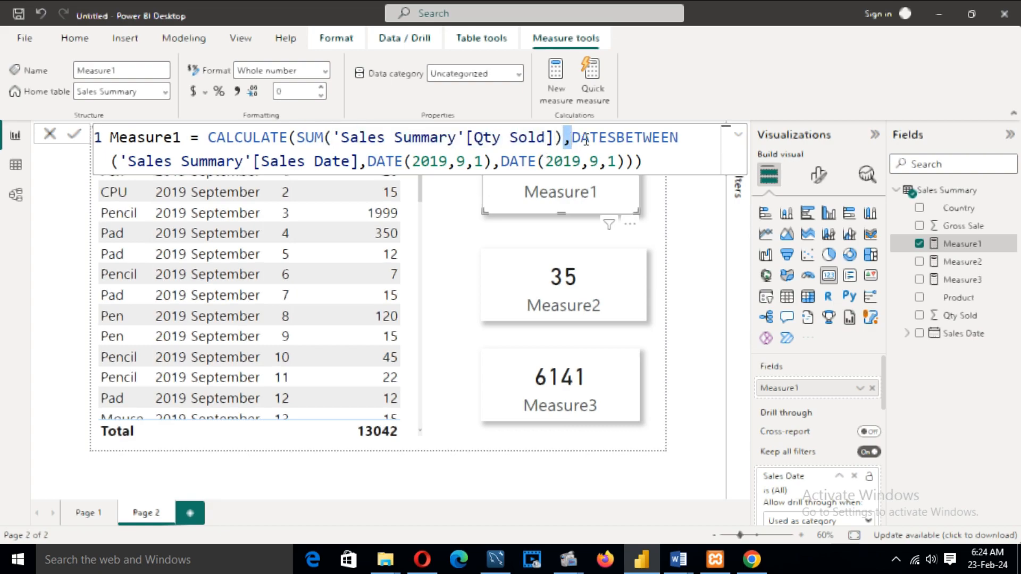
{"action": "left_click_drag", "start_coordinate": [572, 139], "coordinate": [665, 137]}
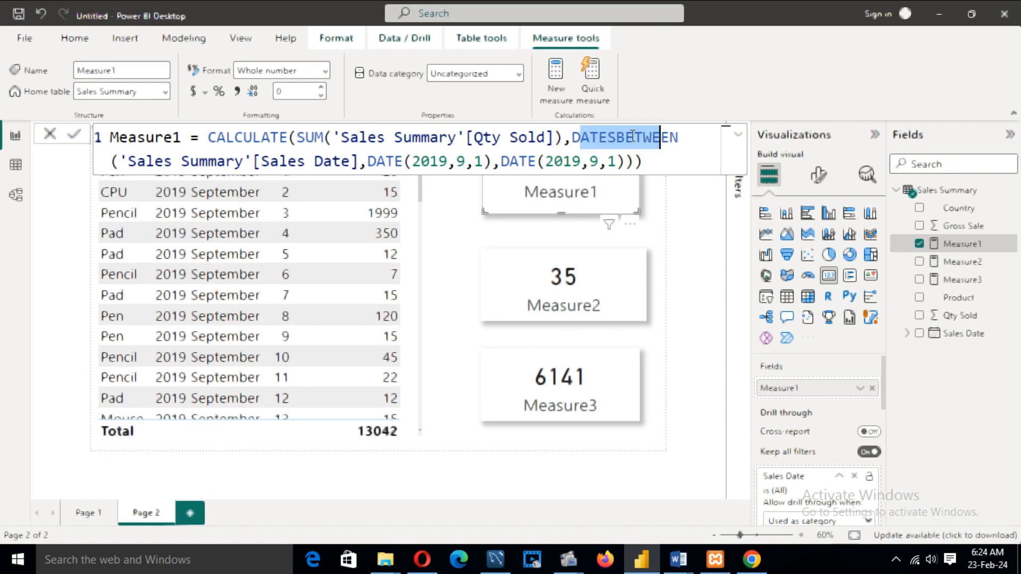
{"action": "left_click_drag", "start_coordinate": [130, 161], "coordinate": [332, 162]}
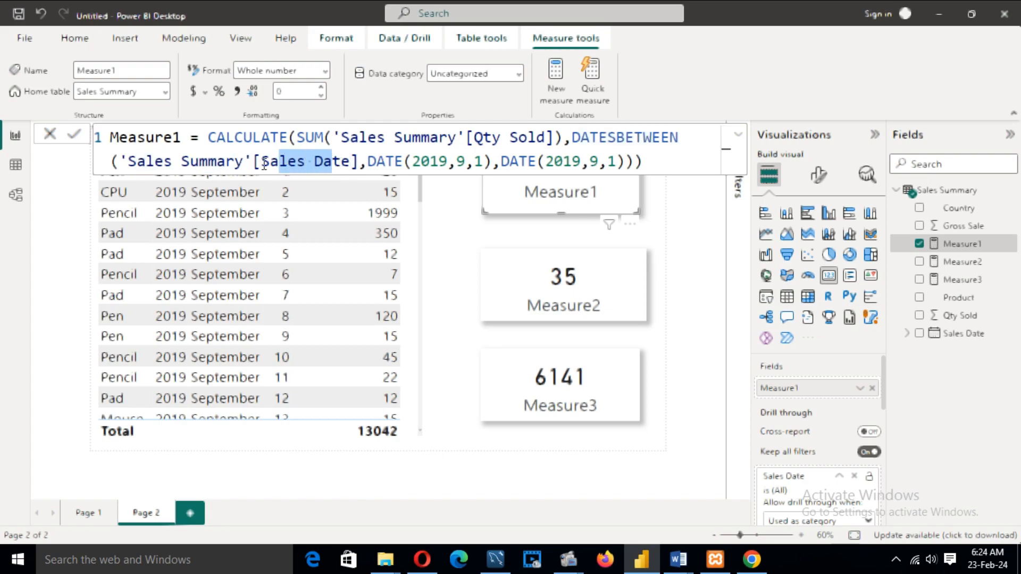
{"action": "left_click_drag", "start_coordinate": [261, 161], "coordinate": [483, 161]}
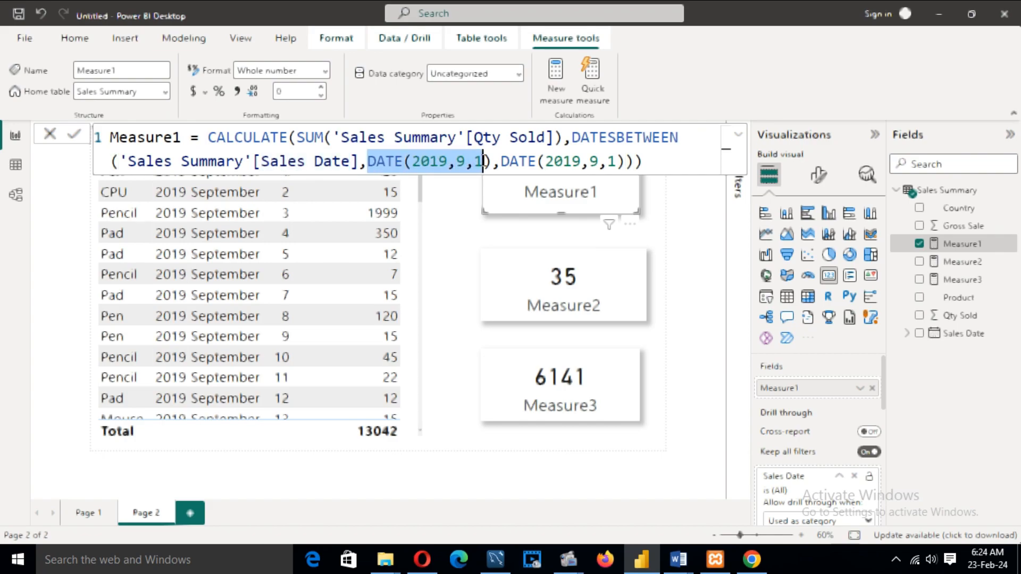
Review the range of dates in the Sales Date column of the Sales Summary table data
{"action": "left_click", "coordinate": [15, 165]}
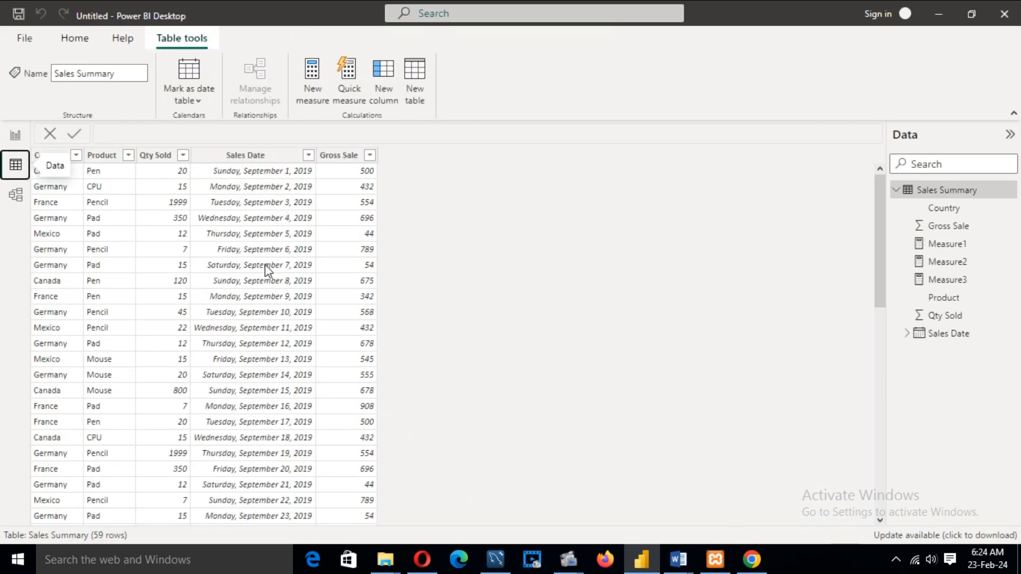
{"action": "scroll", "coordinate": [257, 286], "scroll_direction": "down", "scroll_amount": 5}
{"action": "scroll", "coordinate": [257, 286], "scroll_direction": "down", "scroll_amount": 7}
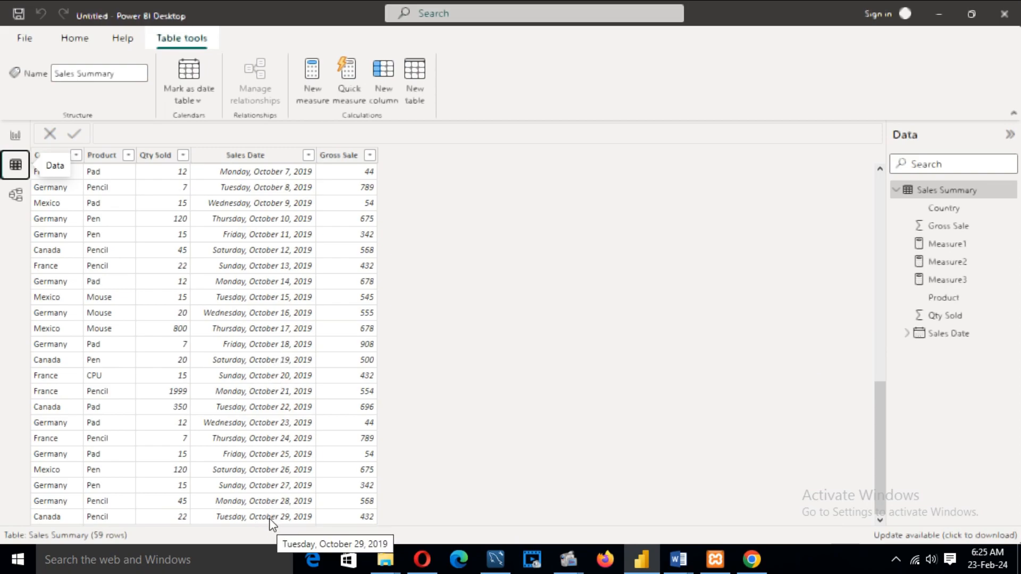
{"action": "scroll", "coordinate": [247, 415], "scroll_direction": "up", "scroll_amount": 12}
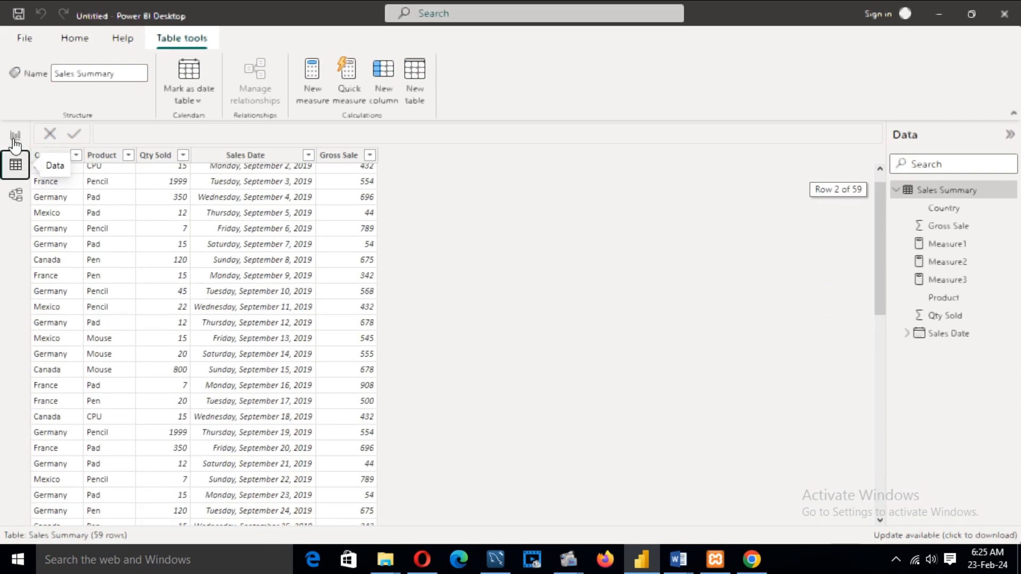
Return to the report and examine the start and end date arguments in the Measure1 formula
{"action": "left_click", "coordinate": [15, 137]}
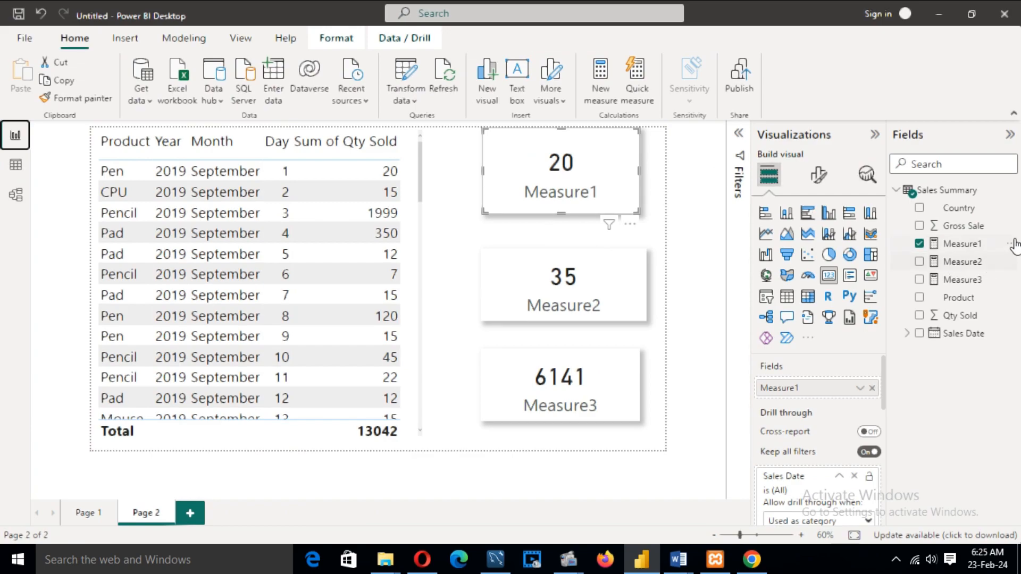
{"action": "left_click", "coordinate": [963, 243]}
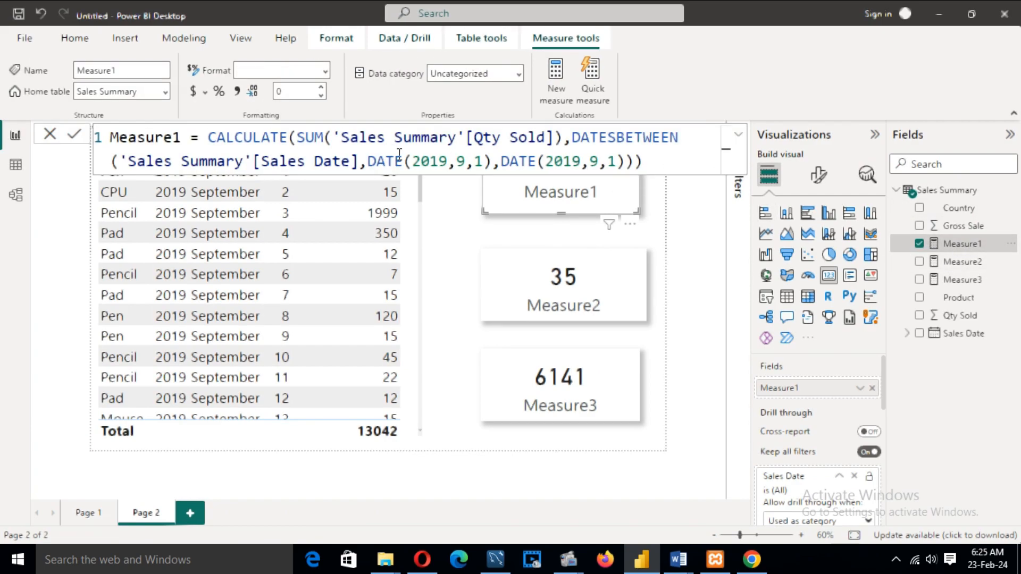
{"action": "left_click_drag", "start_coordinate": [372, 160], "coordinate": [473, 162]}
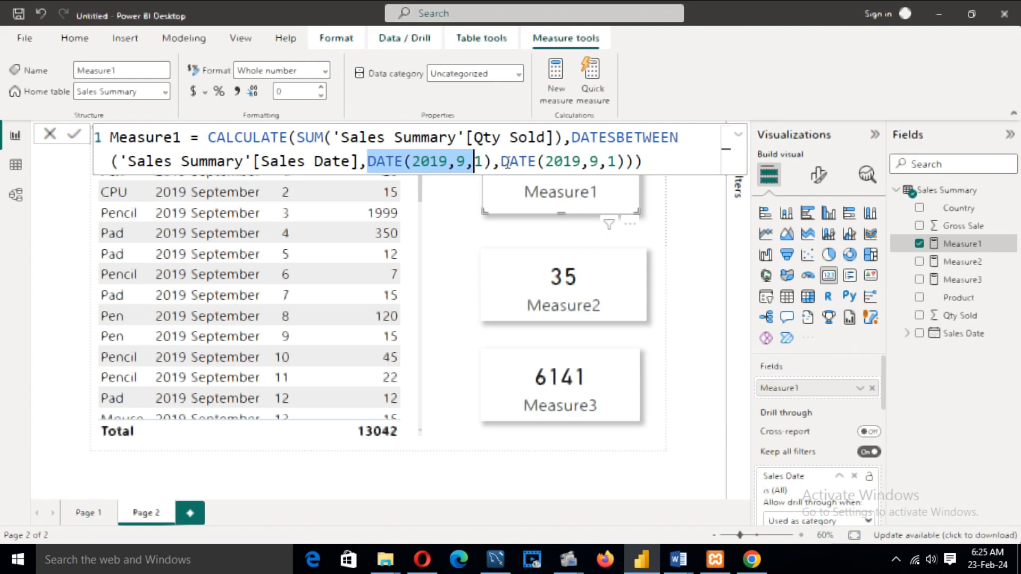
{"action": "left_click_drag", "start_coordinate": [501, 161], "coordinate": [626, 161]}
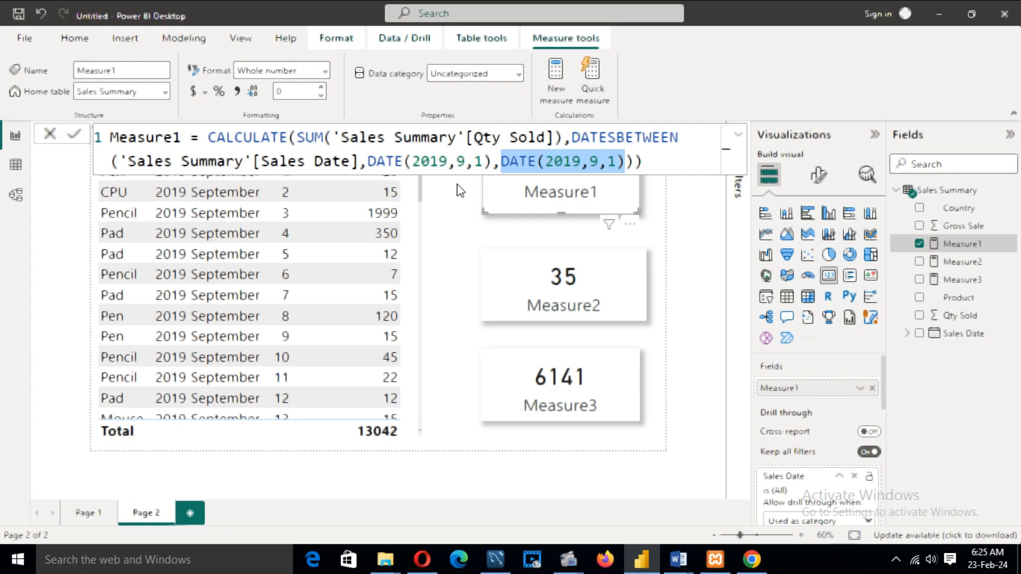
{"action": "left_click_drag", "start_coordinate": [403, 163], "coordinate": [628, 162]}
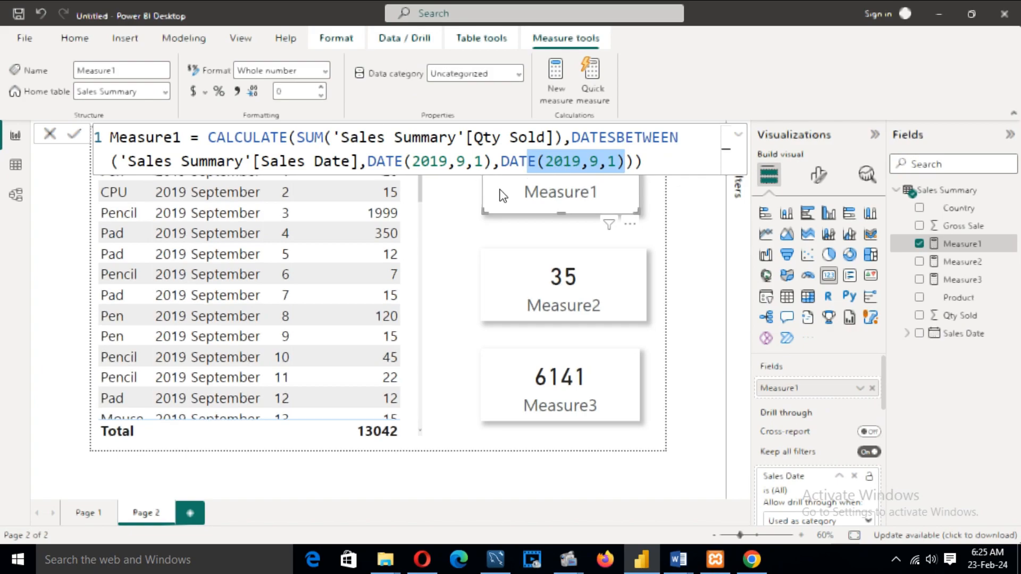
{"action": "left_click", "coordinate": [471, 227]}
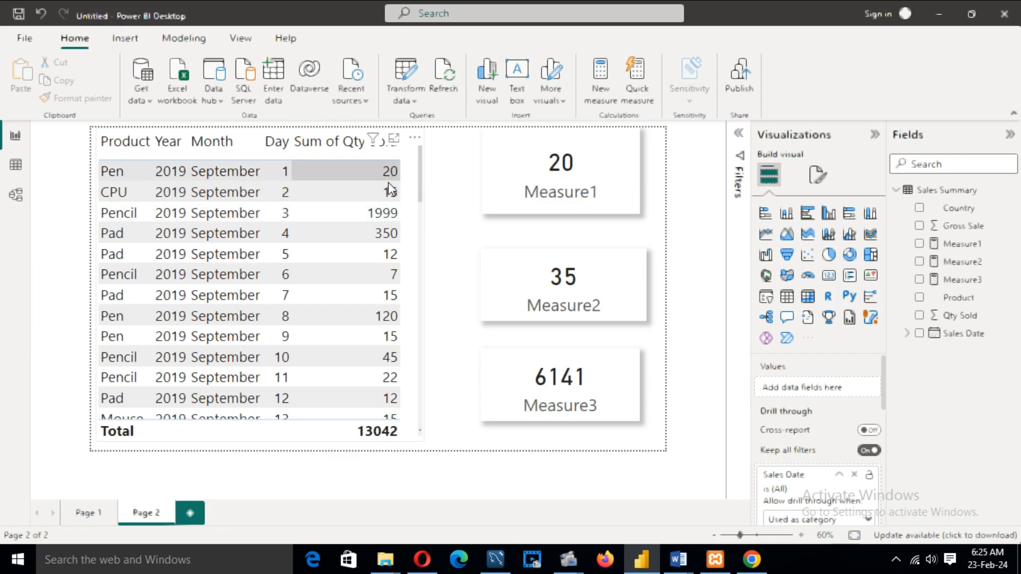
Open the Measure2 formula and examine its start and end dates against its card and the daily quantities in the table
{"action": "left_click", "coordinate": [516, 277]}
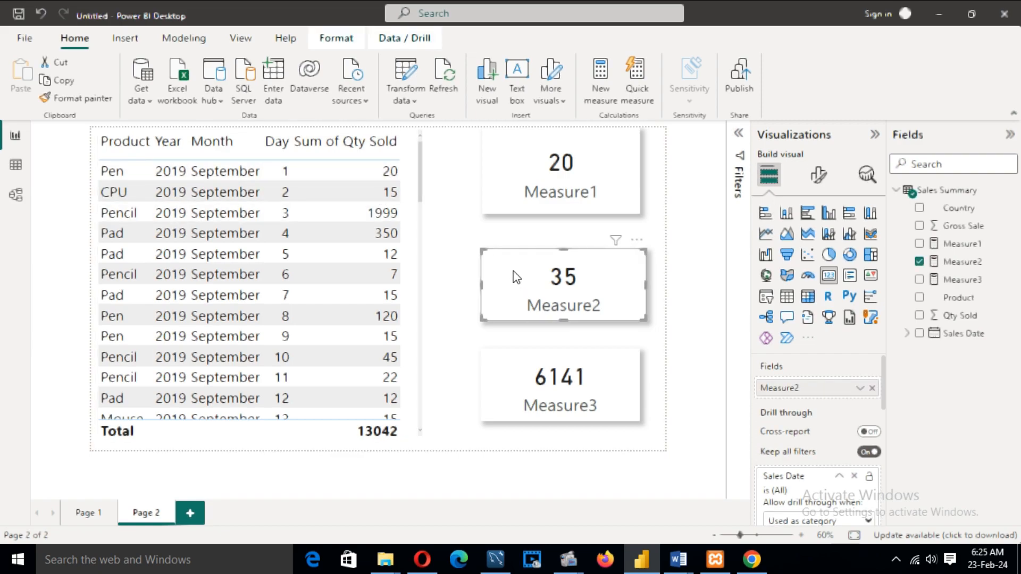
{"action": "left_click", "coordinate": [934, 262]}
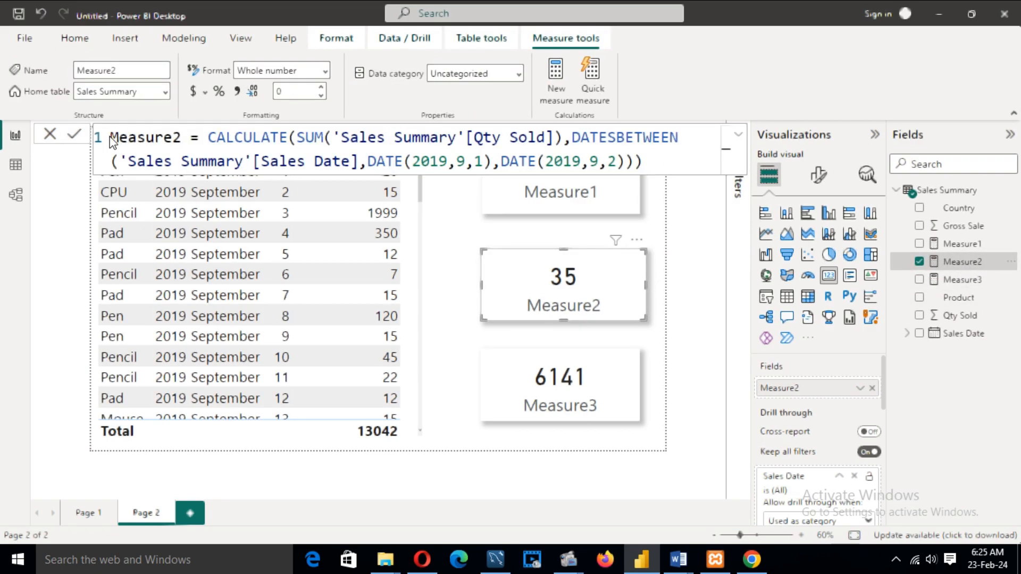
{"action": "left_click_drag", "start_coordinate": [115, 133], "coordinate": [689, 163]}
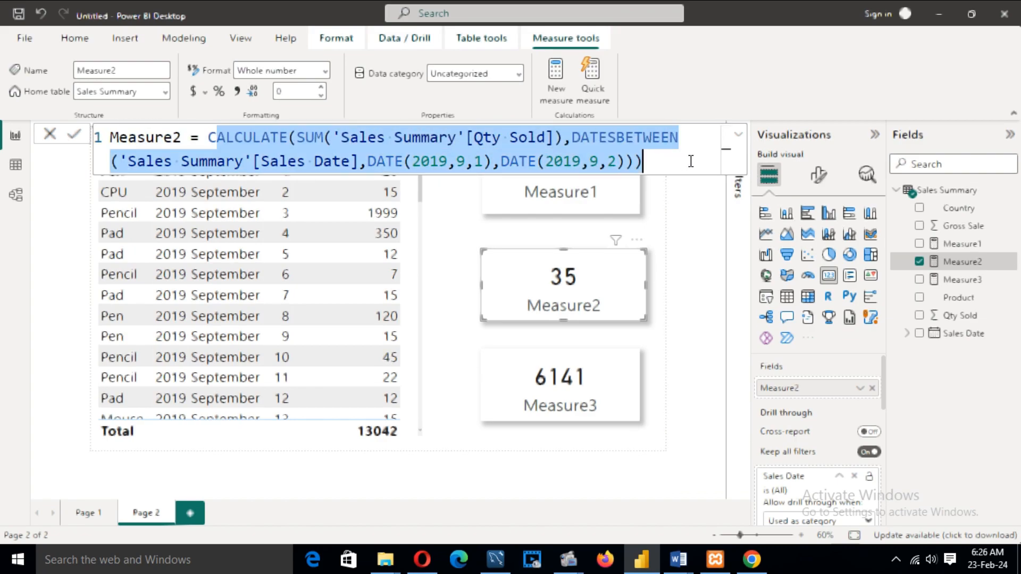
{"action": "left_click", "coordinate": [644, 162]}
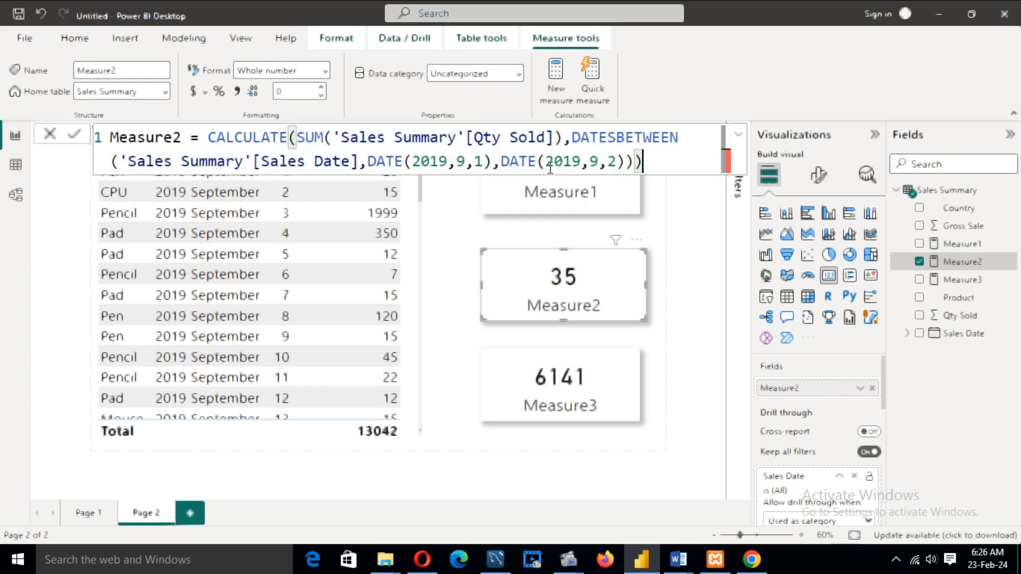
{"action": "double_click", "coordinate": [477, 162]}
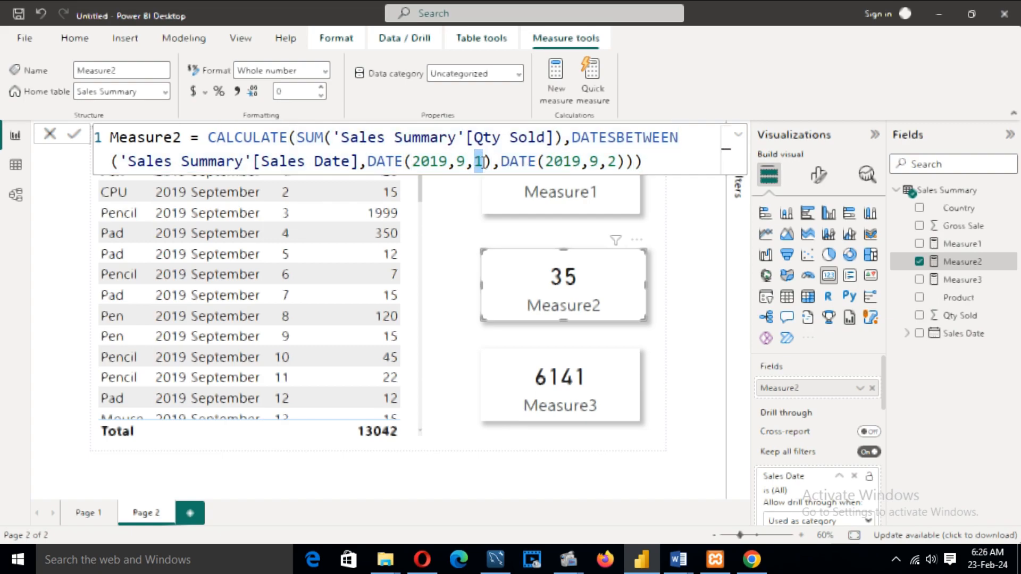
{"action": "double_click", "coordinate": [610, 161]}
{"action": "left_click", "coordinate": [654, 161]}
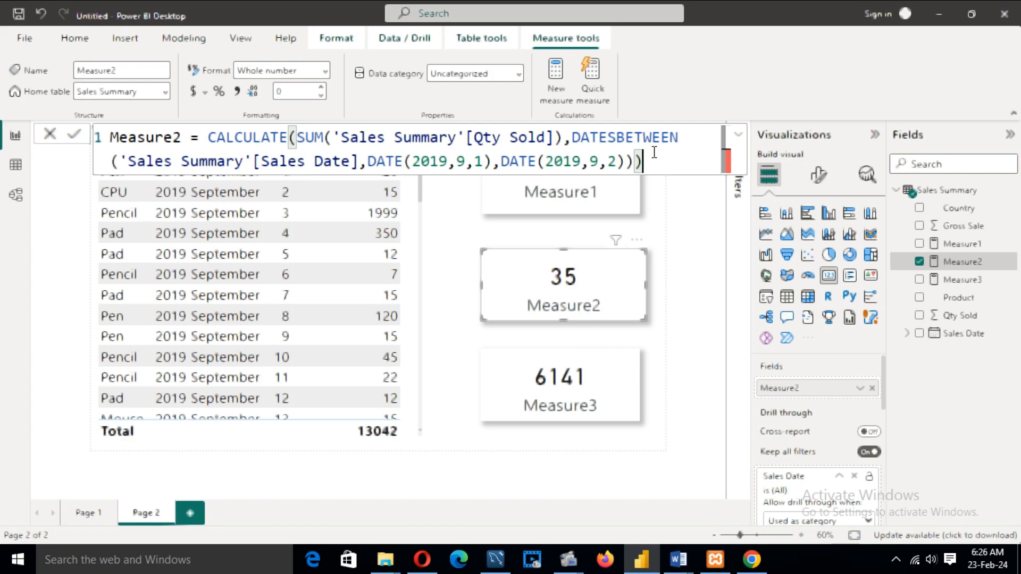
{"action": "left_click", "coordinate": [542, 276]}
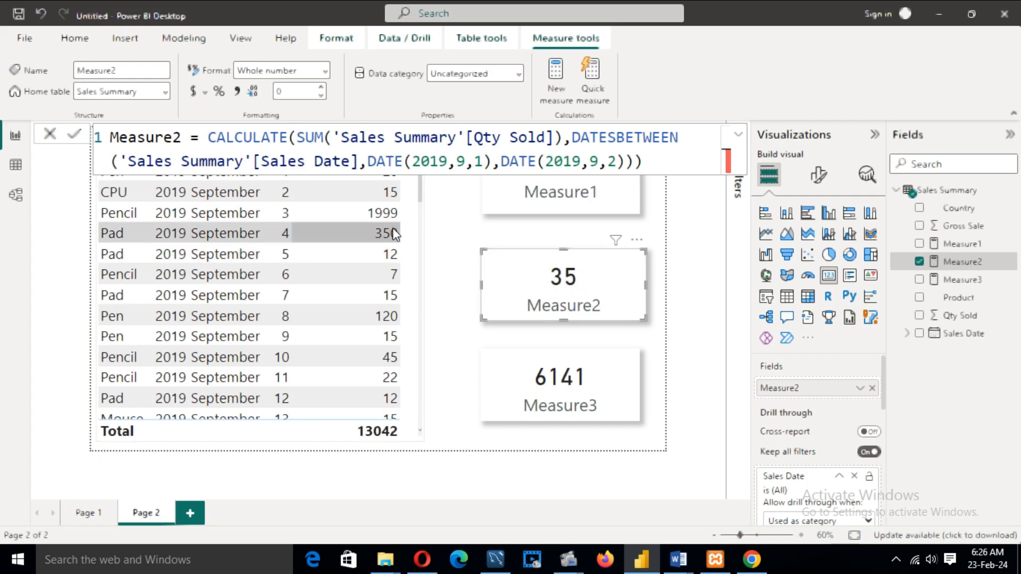
{"action": "left_click", "coordinate": [448, 212]}
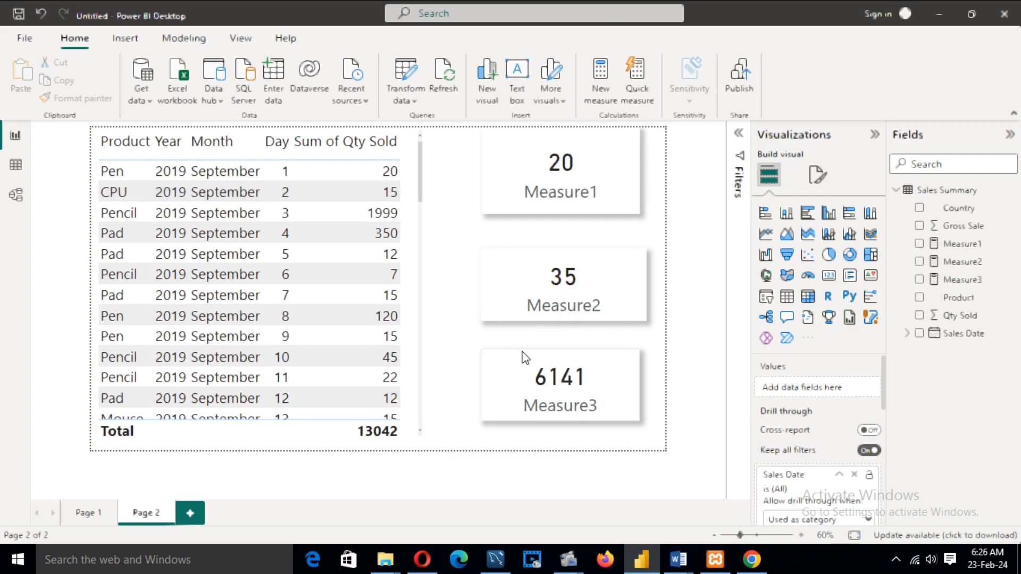
Open the Measure3 formula and examine its DATESBETWEEN start and end dates against the value on its card
{"action": "left_click", "coordinate": [515, 372]}
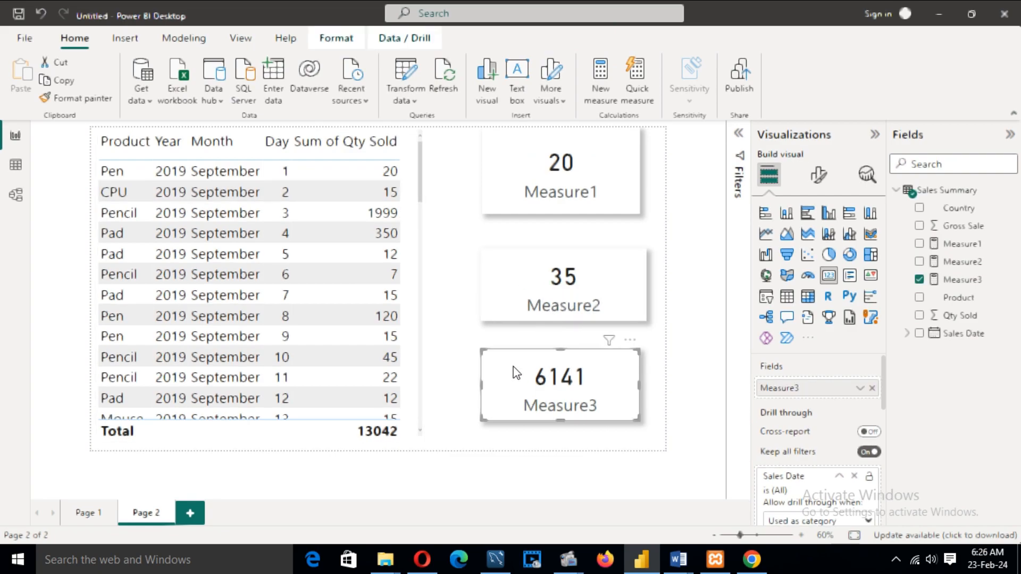
{"action": "left_click", "coordinate": [960, 279]}
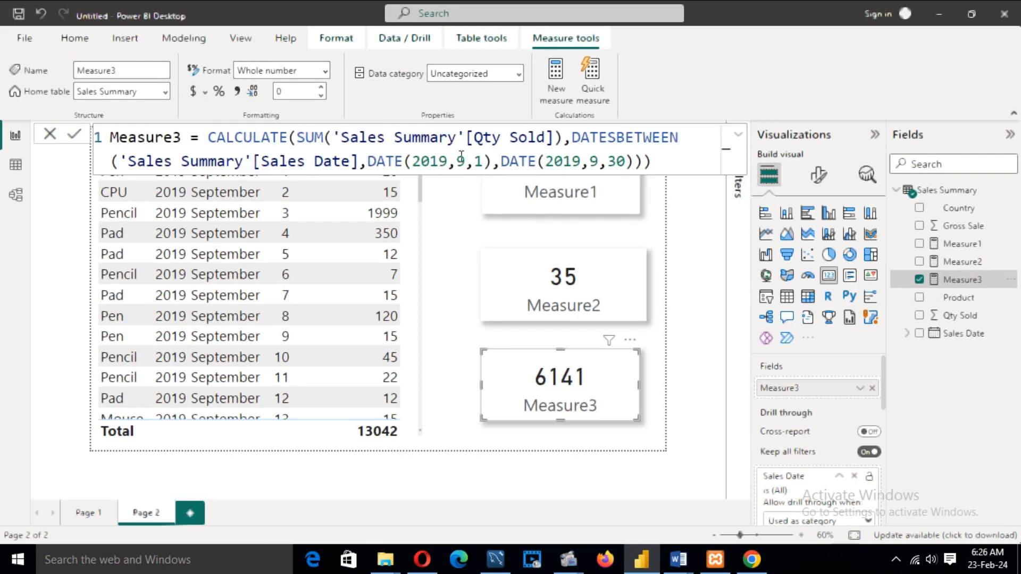
{"action": "left_click_drag", "start_coordinate": [474, 162], "coordinate": [483, 159]}
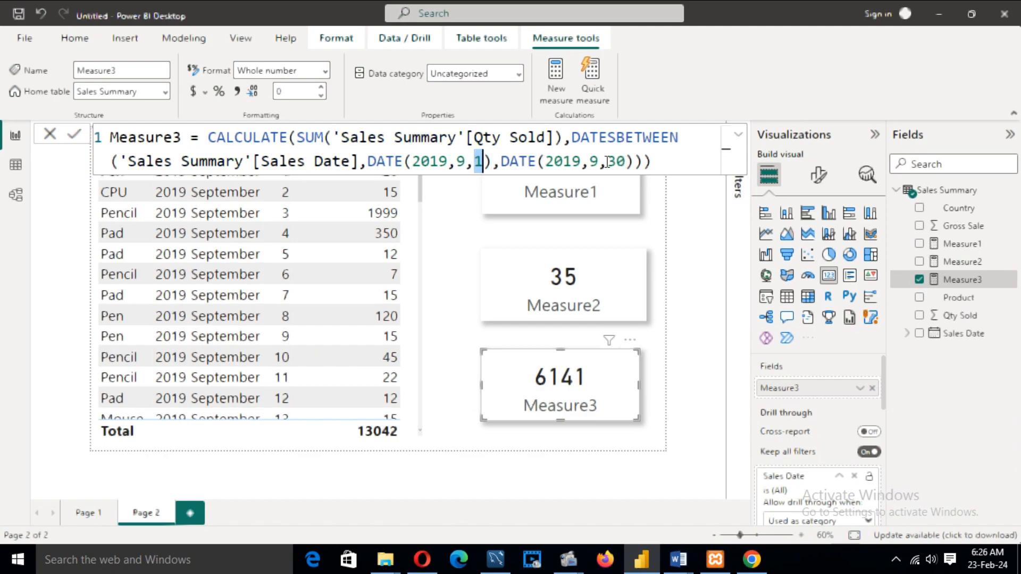
{"action": "left_click_drag", "start_coordinate": [608, 162], "coordinate": [626, 160]}
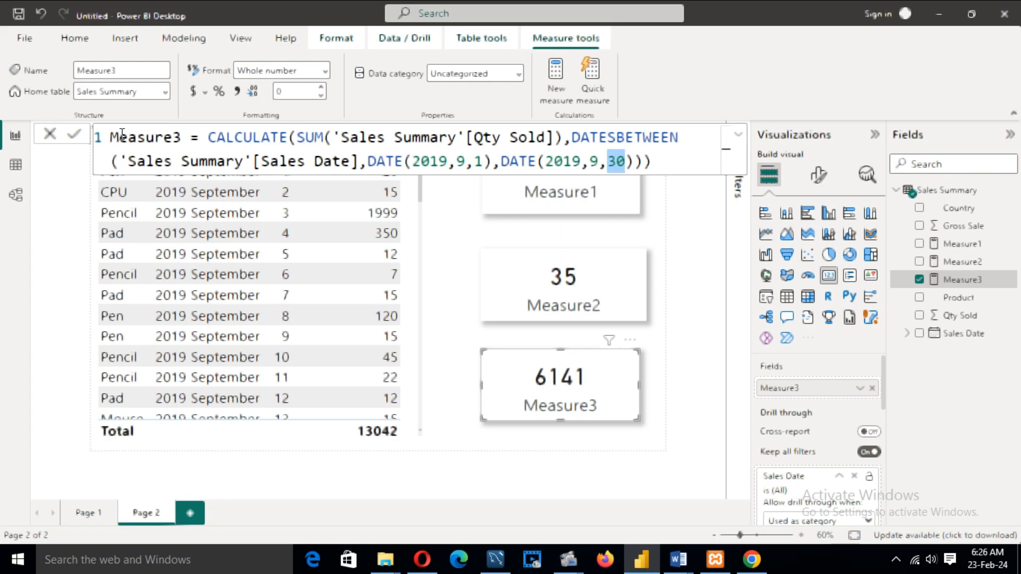
{"action": "left_click_drag", "start_coordinate": [116, 136], "coordinate": [367, 160]}
{"action": "left_click", "coordinate": [213, 137]}
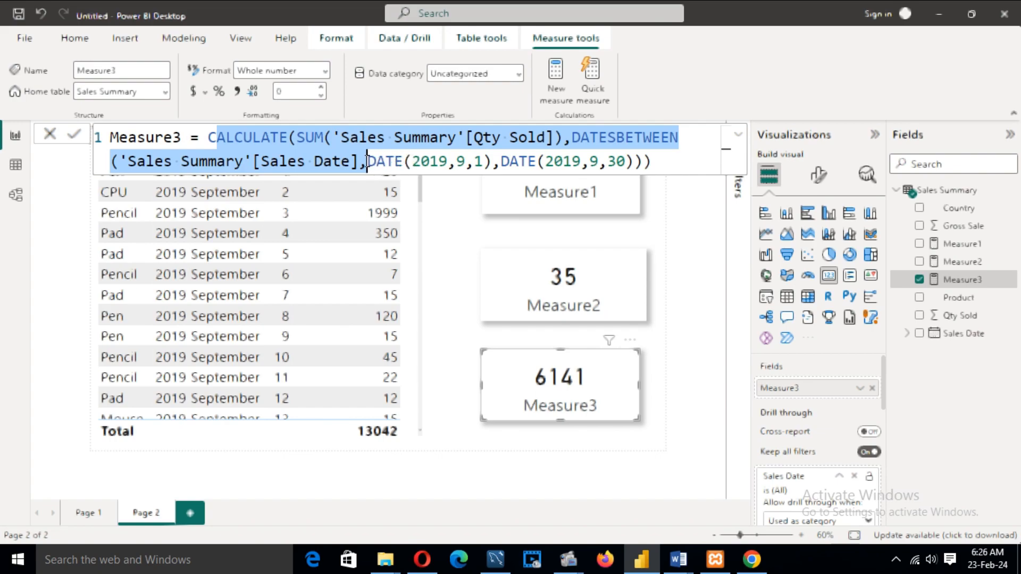
{"action": "left_click_drag", "start_coordinate": [471, 165], "coordinate": [478, 165]}
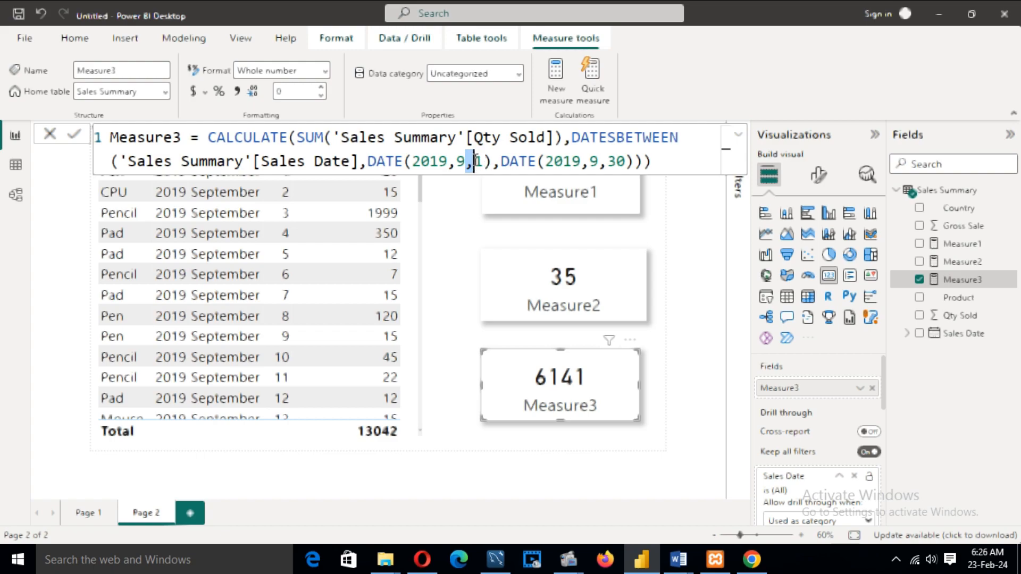
{"action": "left_click_drag", "start_coordinate": [608, 162], "coordinate": [627, 162]}
{"action": "left_click", "coordinate": [657, 160]}
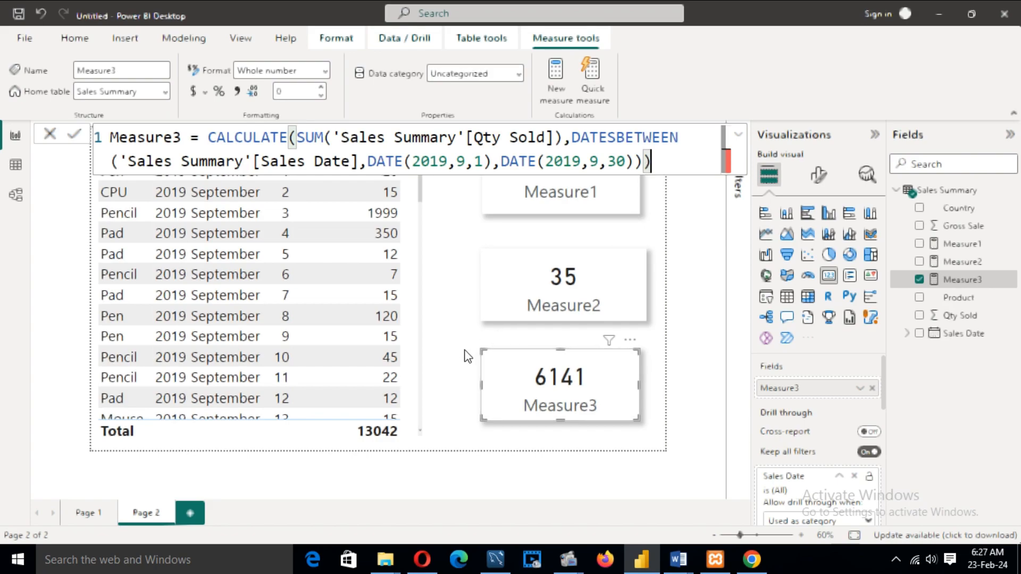
{"action": "left_click", "coordinate": [601, 375]}
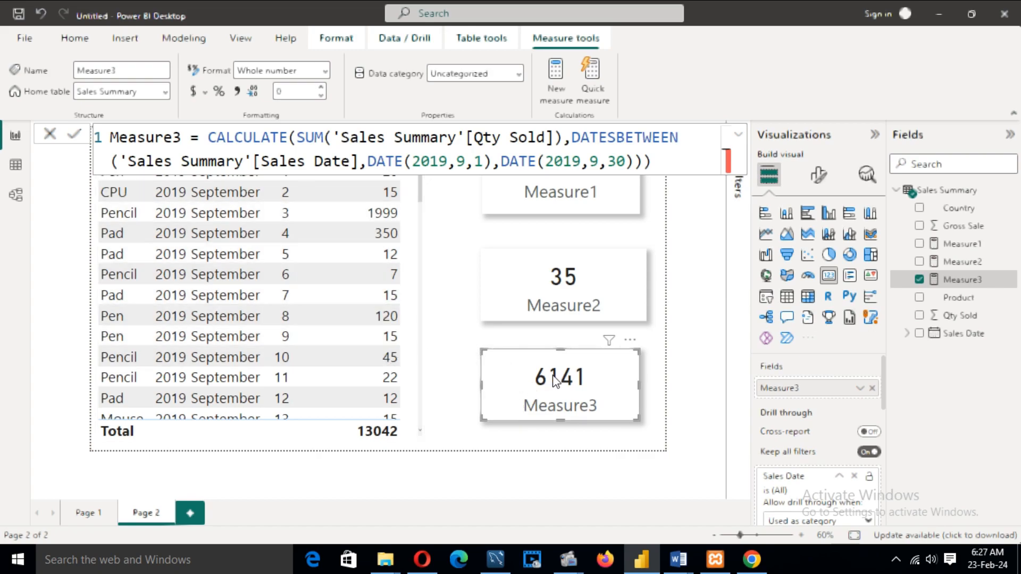
{"action": "left_click", "coordinate": [528, 424]}
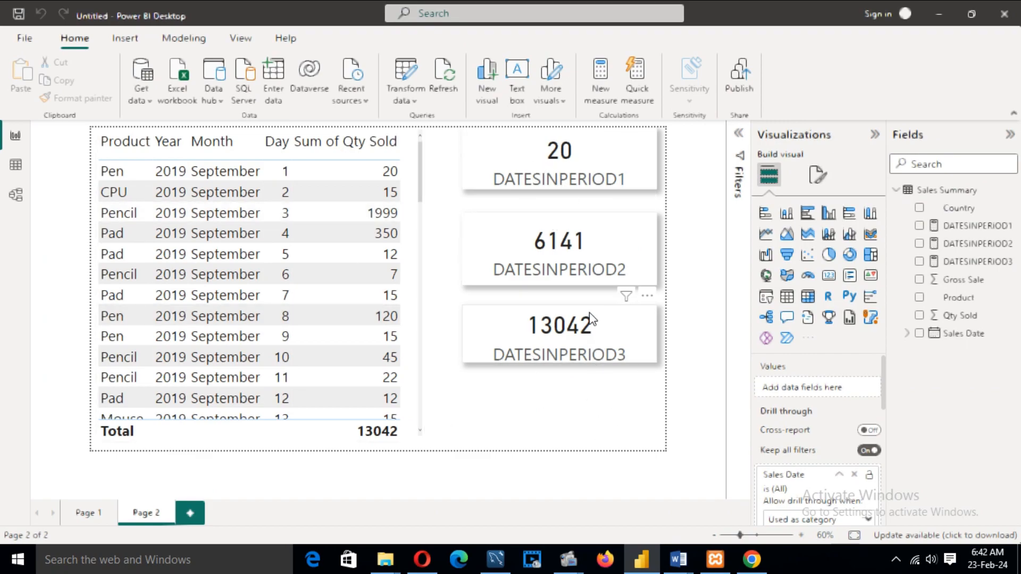
Open the DATESINPERIOD1 measure's formula and examine its summed column, date column, start date, number of intervals and interval unit
{"action": "left_click", "coordinate": [506, 154]}
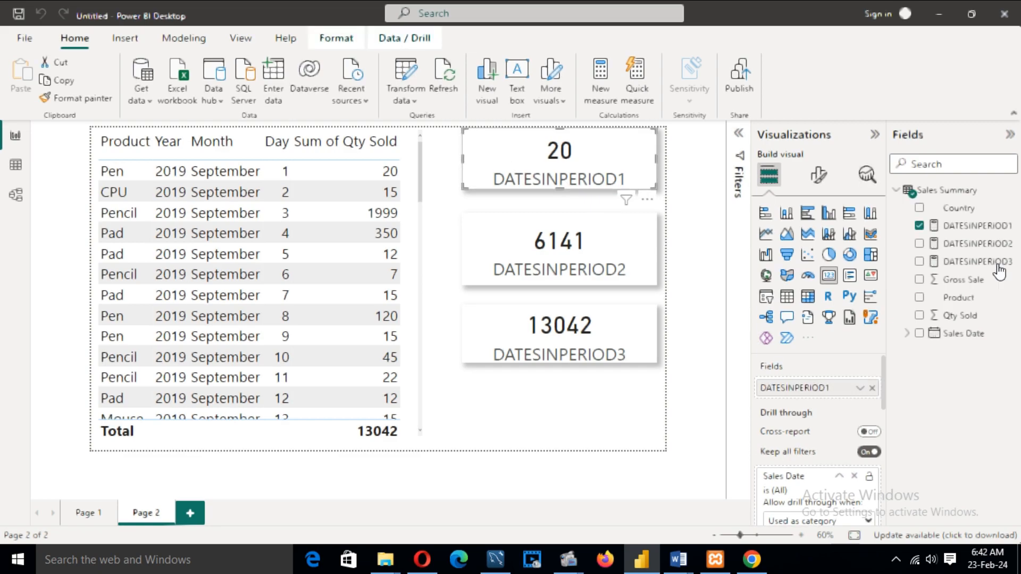
{"action": "left_click", "coordinate": [976, 229]}
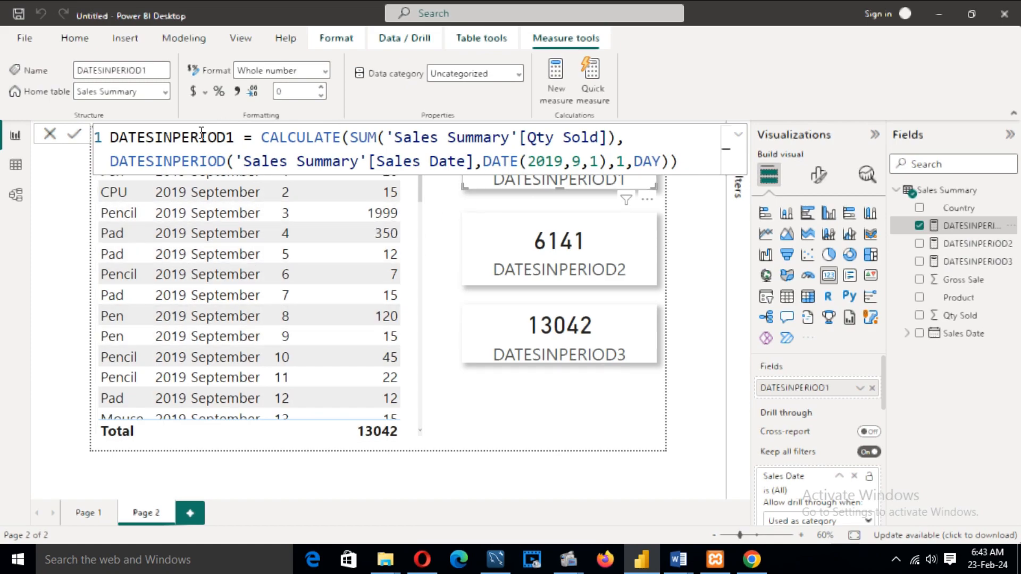
{"action": "left_click_drag", "start_coordinate": [111, 139], "coordinate": [608, 137]}
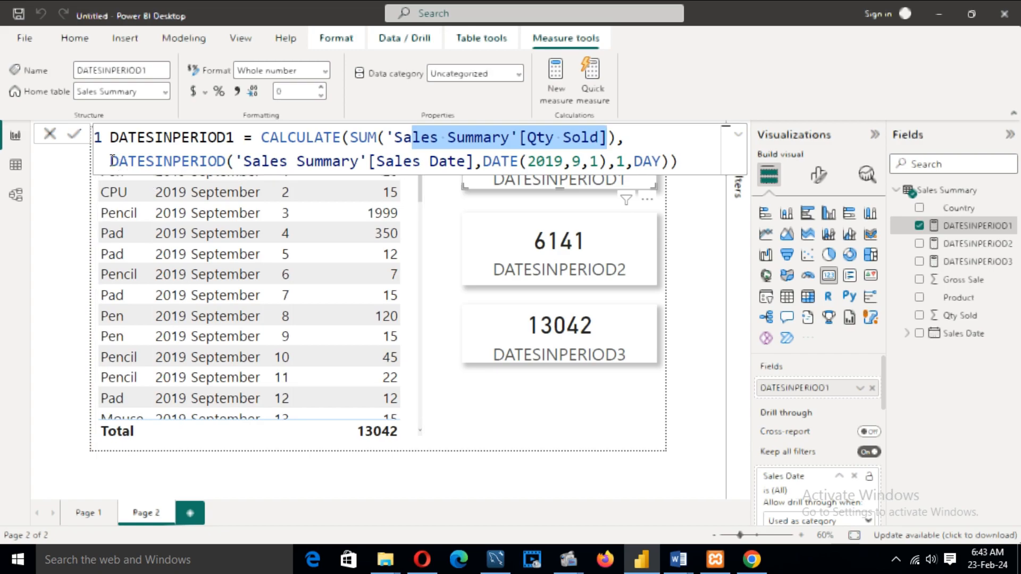
{"action": "left_click_drag", "start_coordinate": [111, 160], "coordinate": [226, 161]}
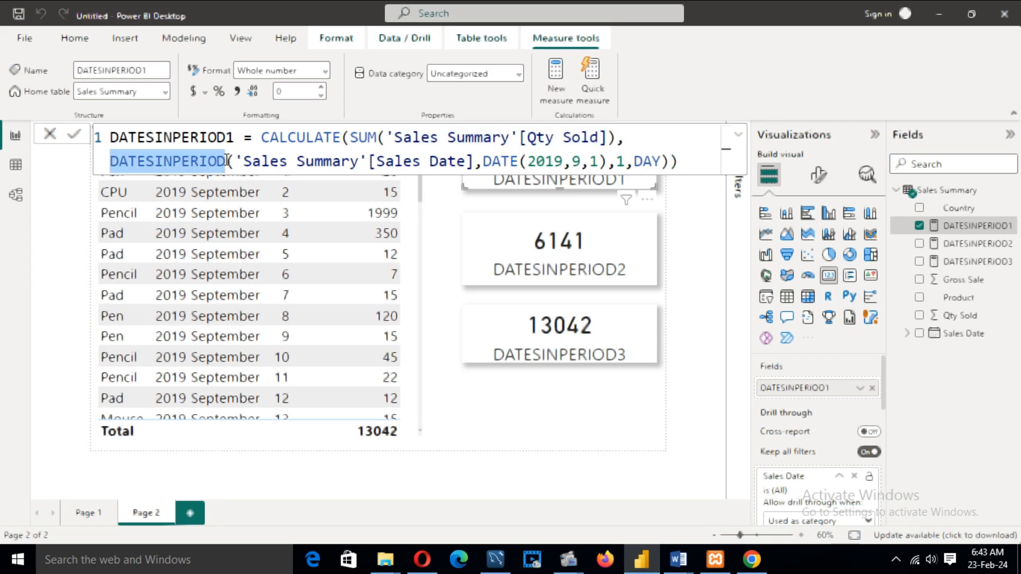
{"action": "left_click_drag", "start_coordinate": [248, 161], "coordinate": [606, 165]}
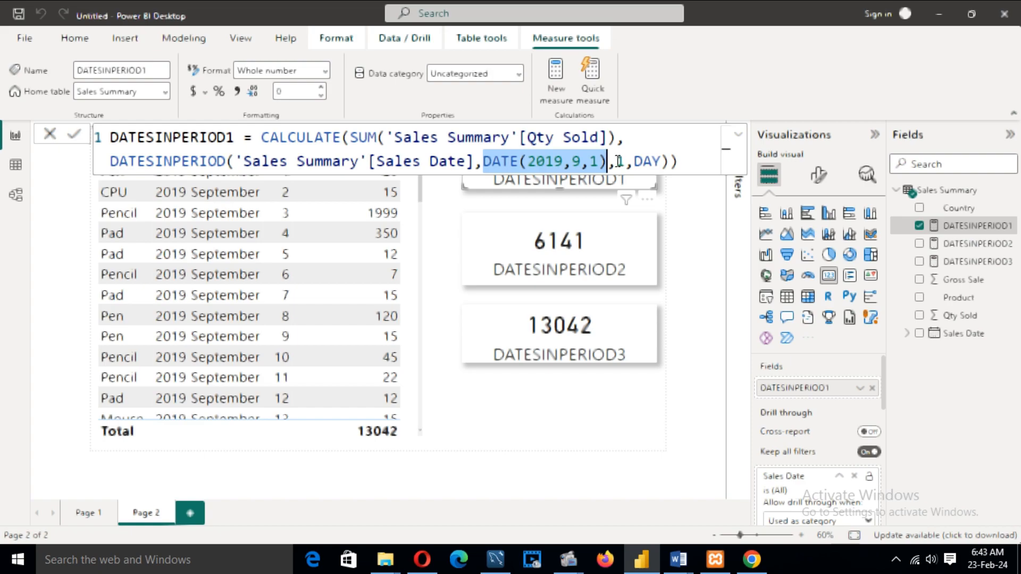
{"action": "left_click", "coordinate": [620, 157]}
{"action": "left_click", "coordinate": [681, 155]}
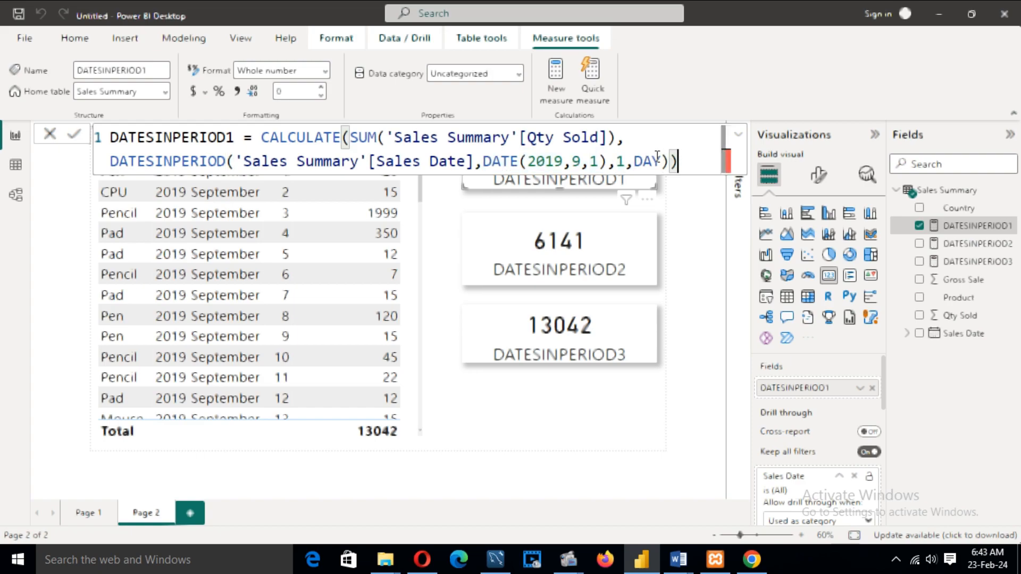
{"action": "left_click_drag", "start_coordinate": [637, 161], "coordinate": [661, 160]}
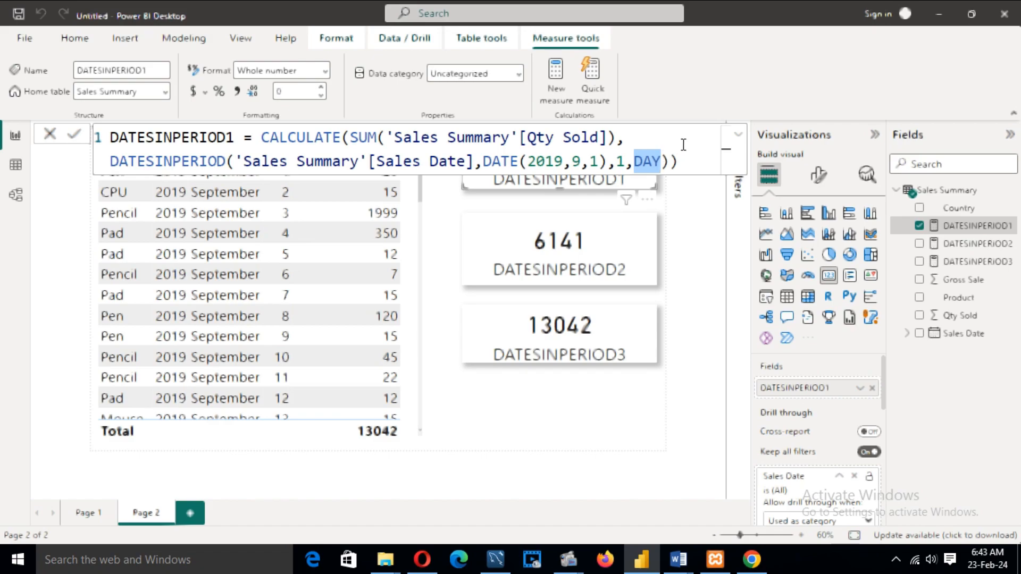
Compare the DAY interval in the DATESINPERIOD1 formula with the daily quantities in the table and the measure's card, then close the formula
{"action": "left_click", "coordinate": [197, 151]}
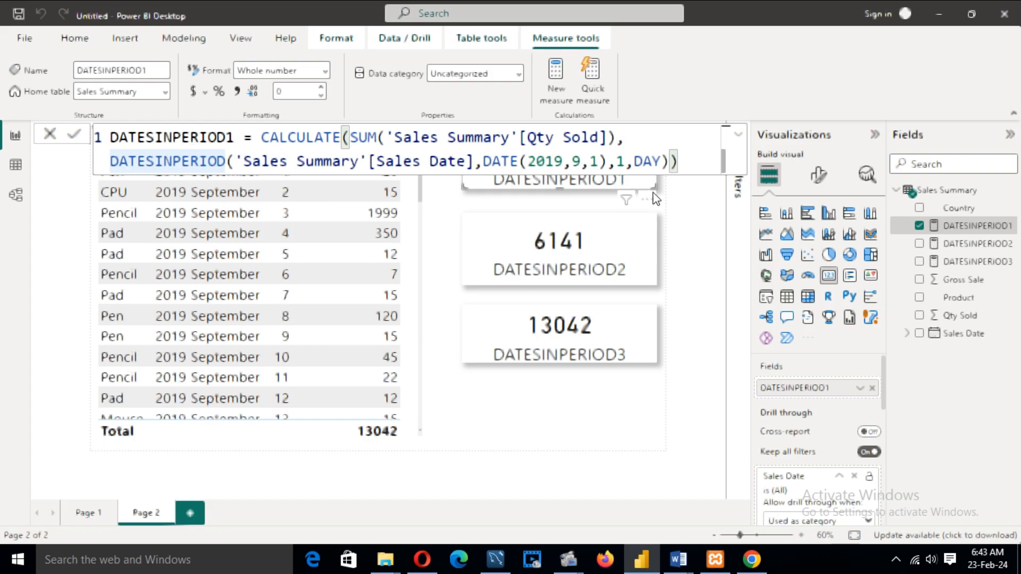
{"action": "left_click_drag", "start_coordinate": [634, 160], "coordinate": [651, 159]}
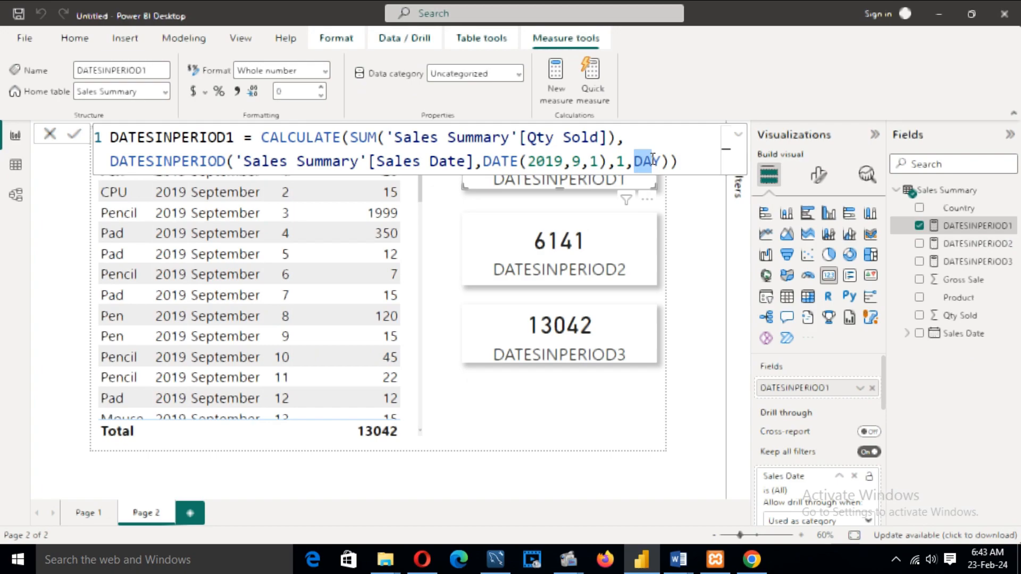
{"action": "left_click", "coordinate": [650, 140]}
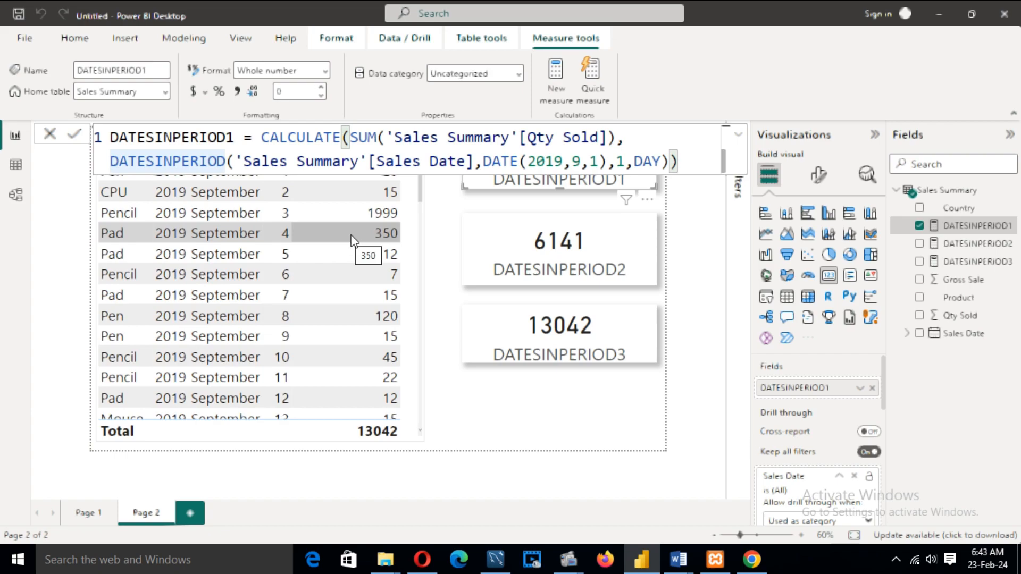
{"action": "left_click", "coordinate": [685, 161]}
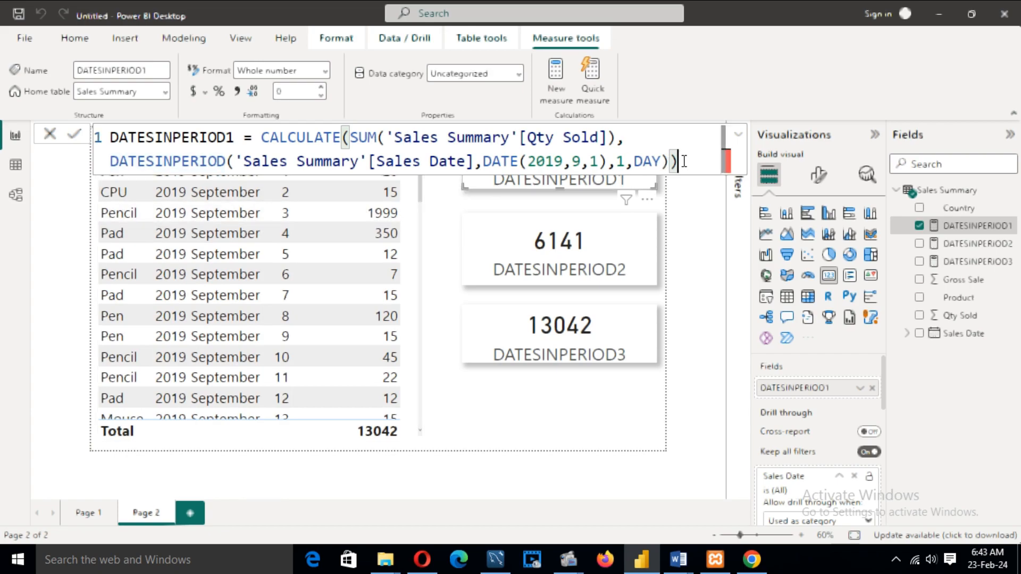
{"action": "left_click", "coordinate": [438, 258]}
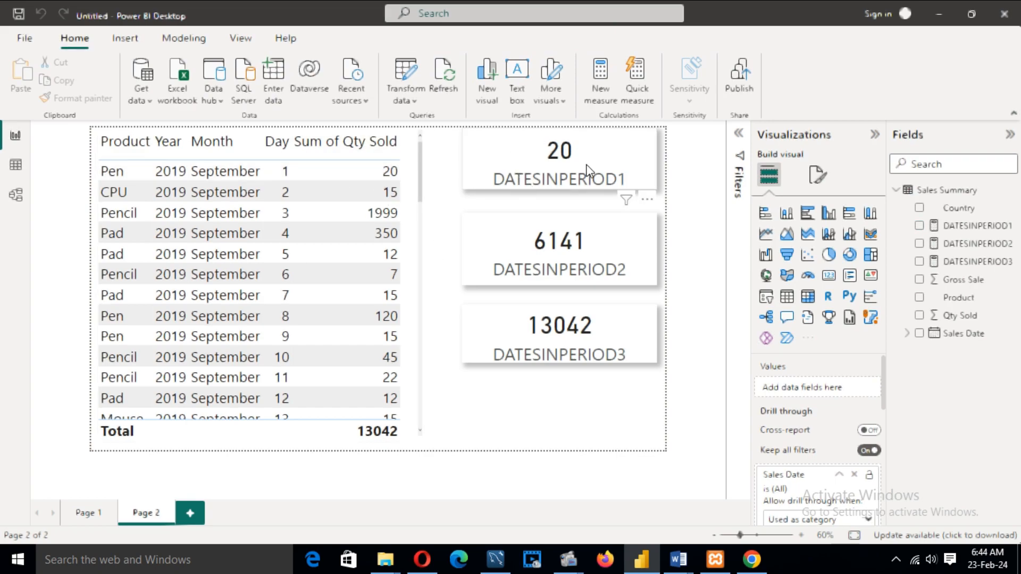
Open the DATESINPERIOD2 measure's formula, examine its one-MONTH interval arguments against its card, and close the formula
{"action": "left_click", "coordinate": [503, 246]}
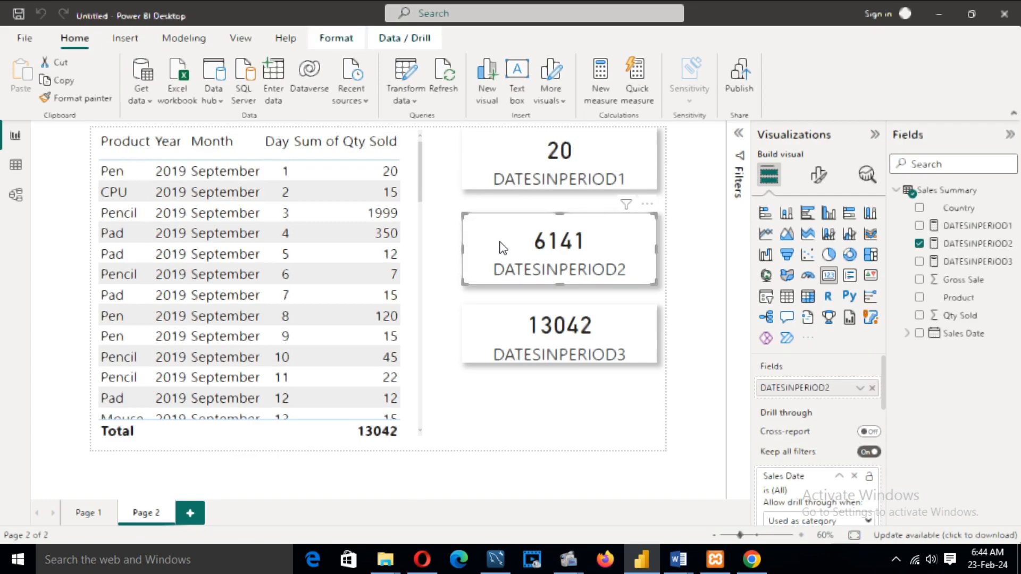
{"action": "left_click", "coordinate": [972, 244]}
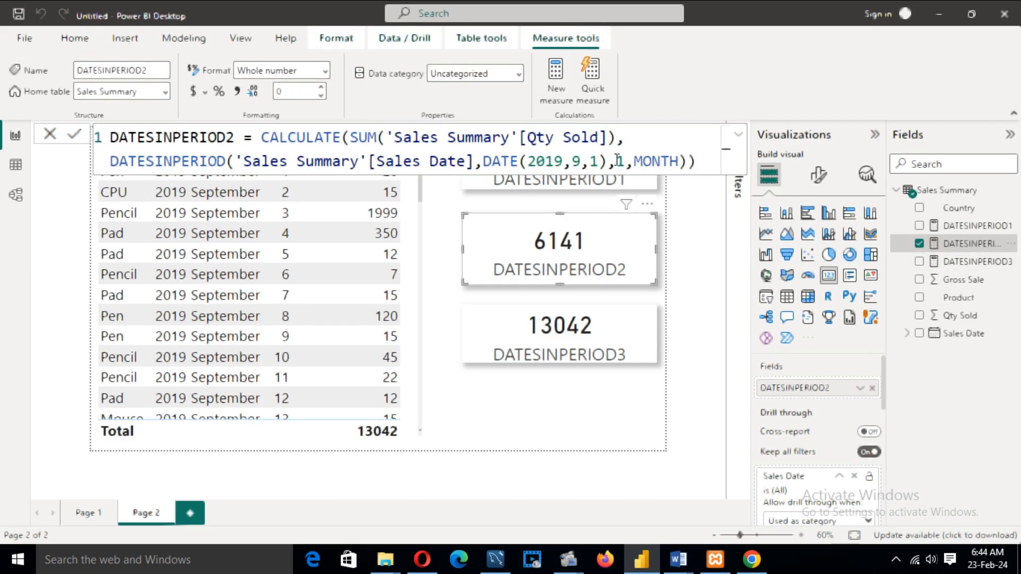
{"action": "left_click_drag", "start_coordinate": [111, 137], "coordinate": [689, 160]}
{"action": "left_click", "coordinate": [617, 161]}
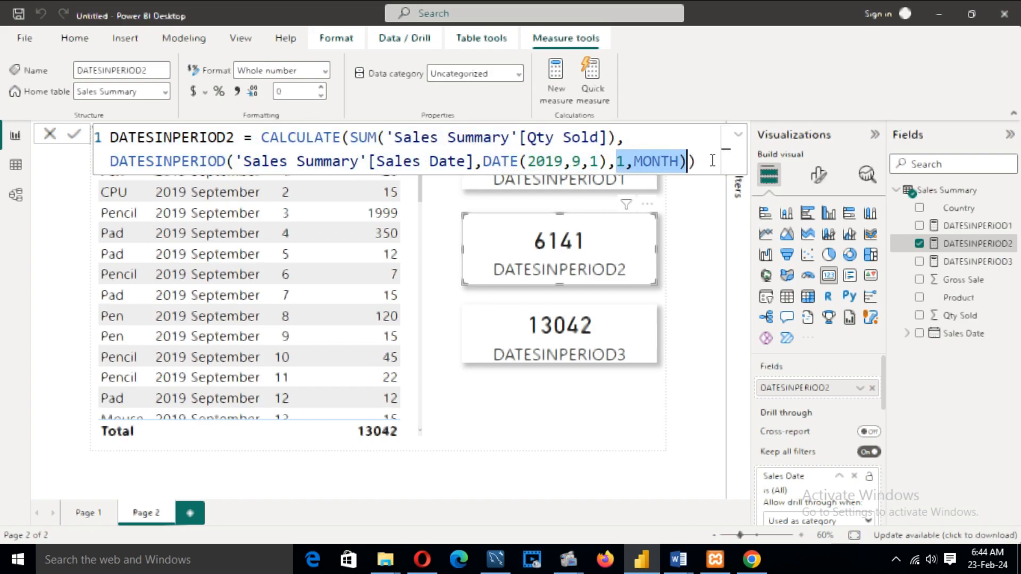
{"action": "left_click", "coordinate": [710, 161]}
{"action": "left_click", "coordinate": [436, 302]}
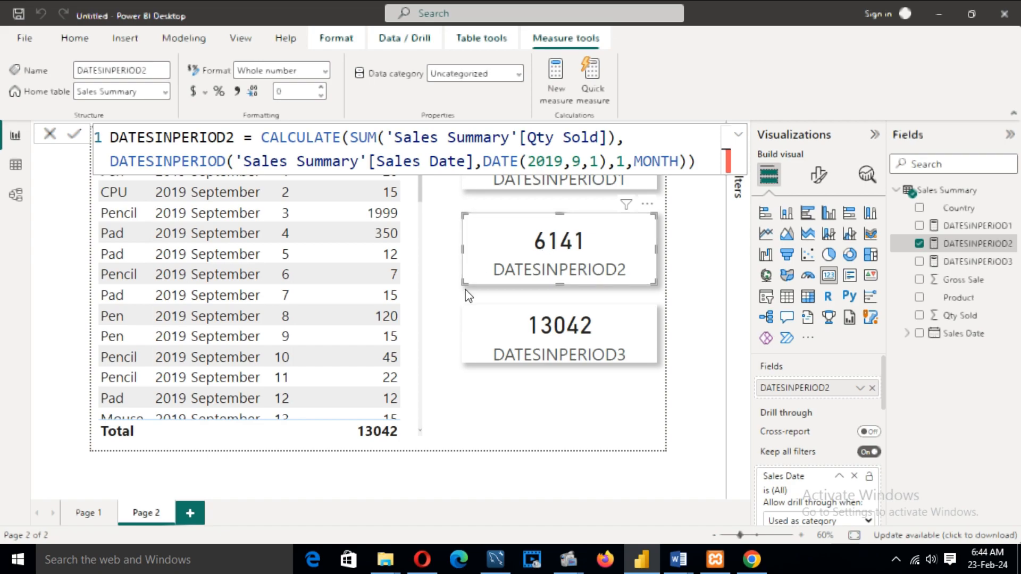
{"action": "left_click", "coordinate": [451, 293]}
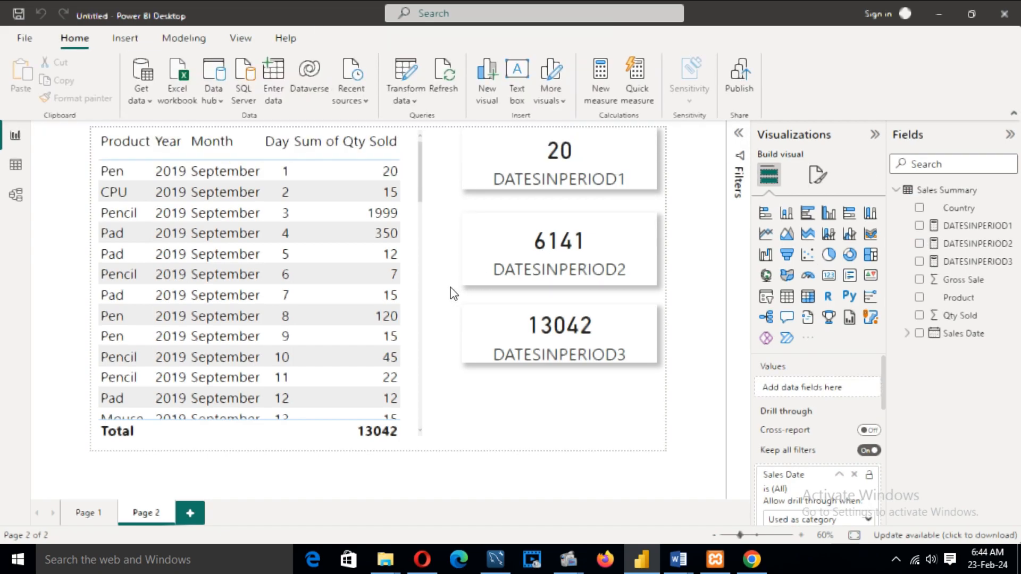
Open the DATESINPERIOD3 measure's formula, examine its one-YEAR interval arguments against its card, and close the formula
{"action": "left_click", "coordinate": [506, 327]}
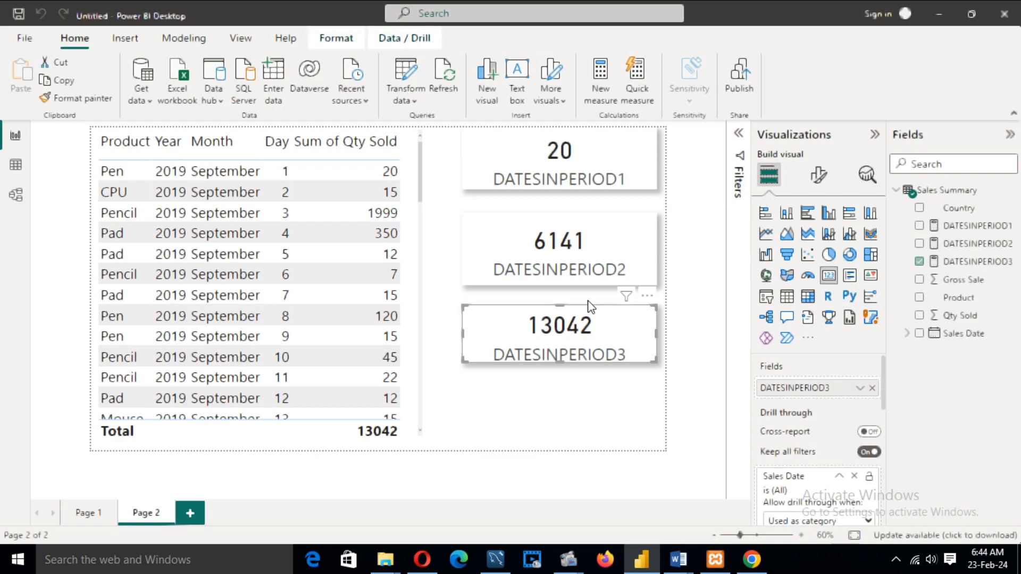
{"action": "left_click", "coordinate": [960, 262]}
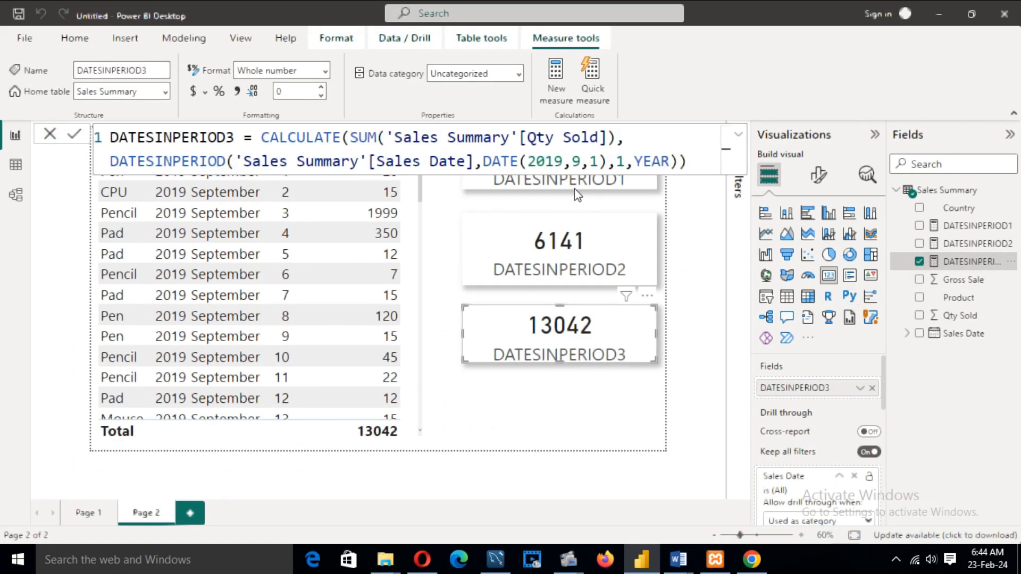
{"action": "left_click_drag", "start_coordinate": [619, 158], "coordinate": [679, 159]}
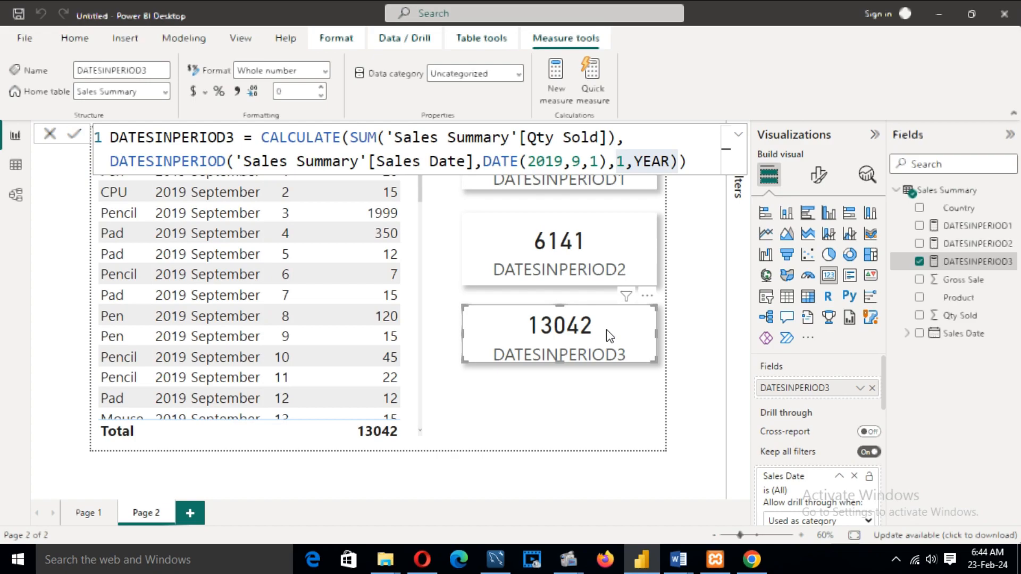
{"action": "left_click", "coordinate": [582, 403]}
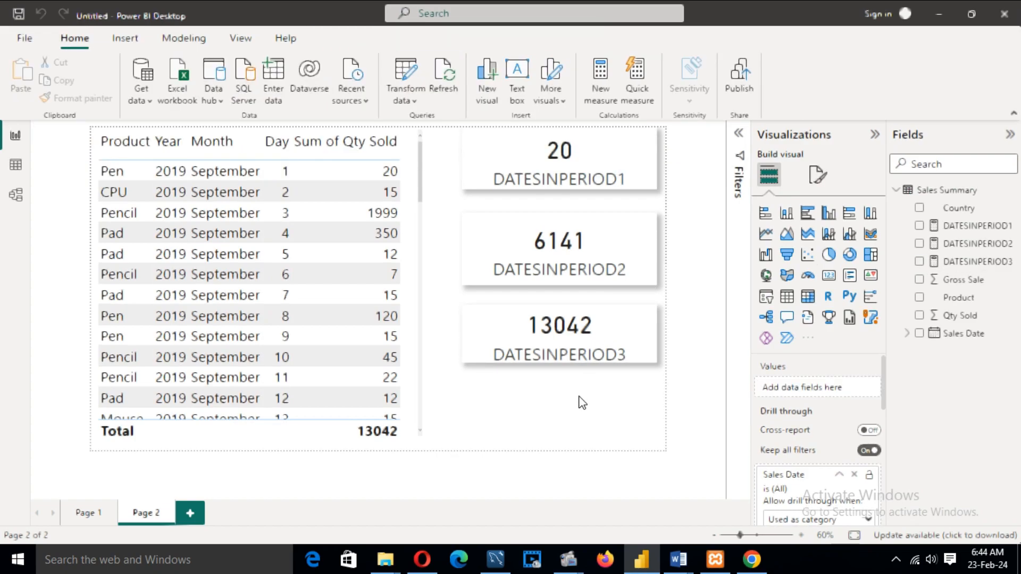